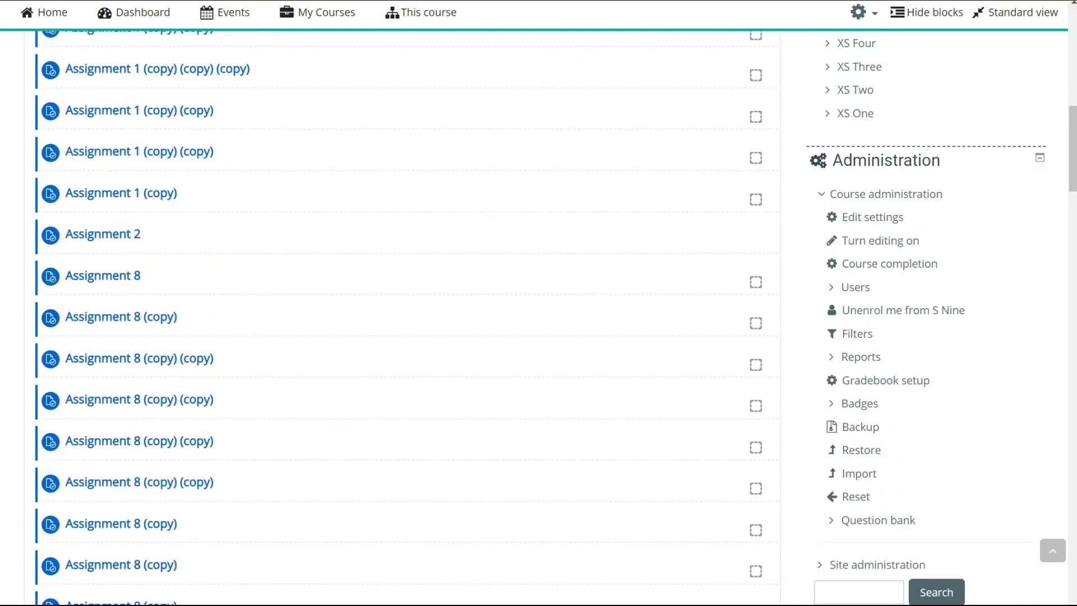
Auto-create groups of 4 named 'Colours @' from S Nine's students in a new Colours grouping.
{"action": "left_click", "coordinate": [855, 287]}
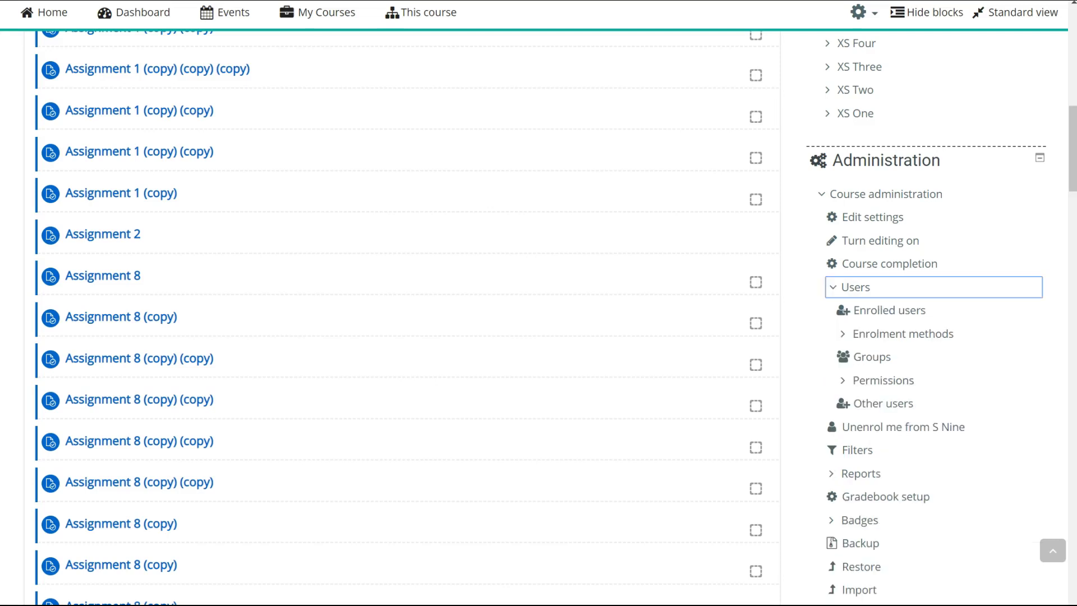
{"action": "left_click", "coordinate": [871, 357]}
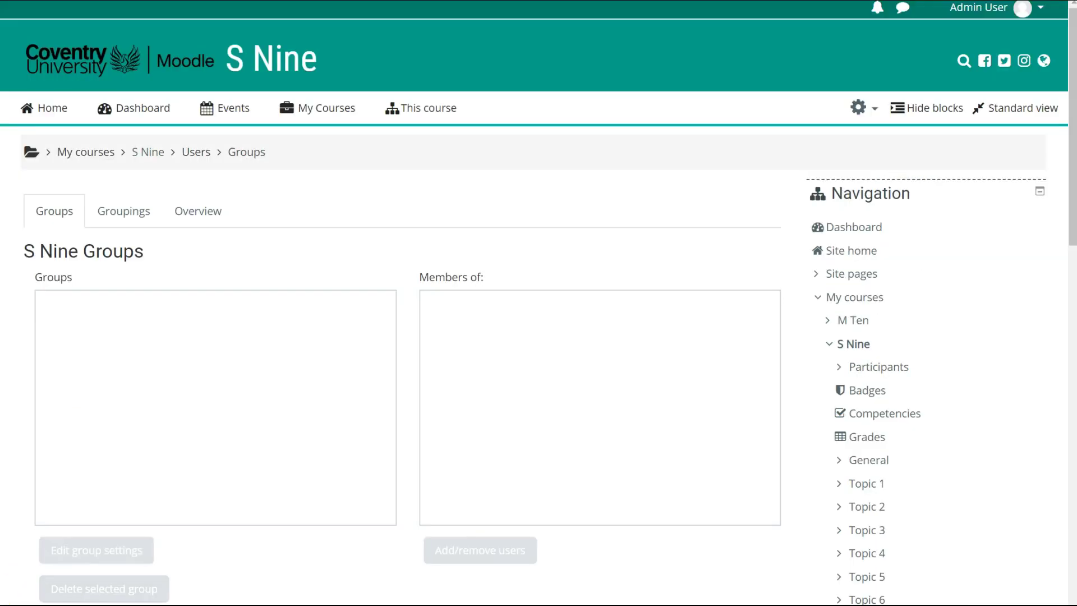
{"action": "scroll", "coordinate": [538, 303], "scroll_direction": "down", "scroll_amount": 5}
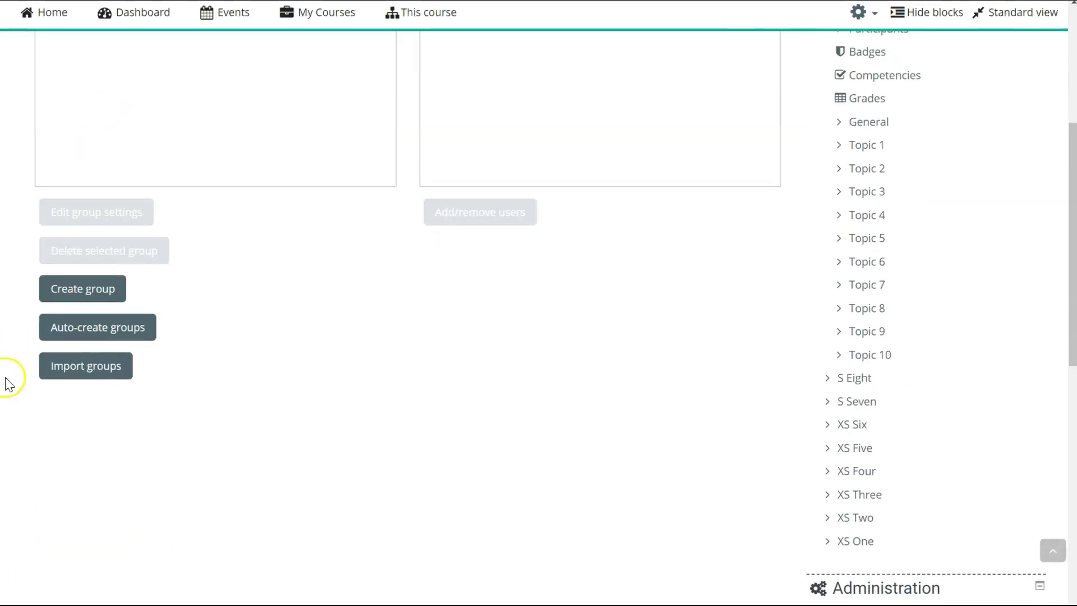
{"action": "left_click", "coordinate": [120, 325]}
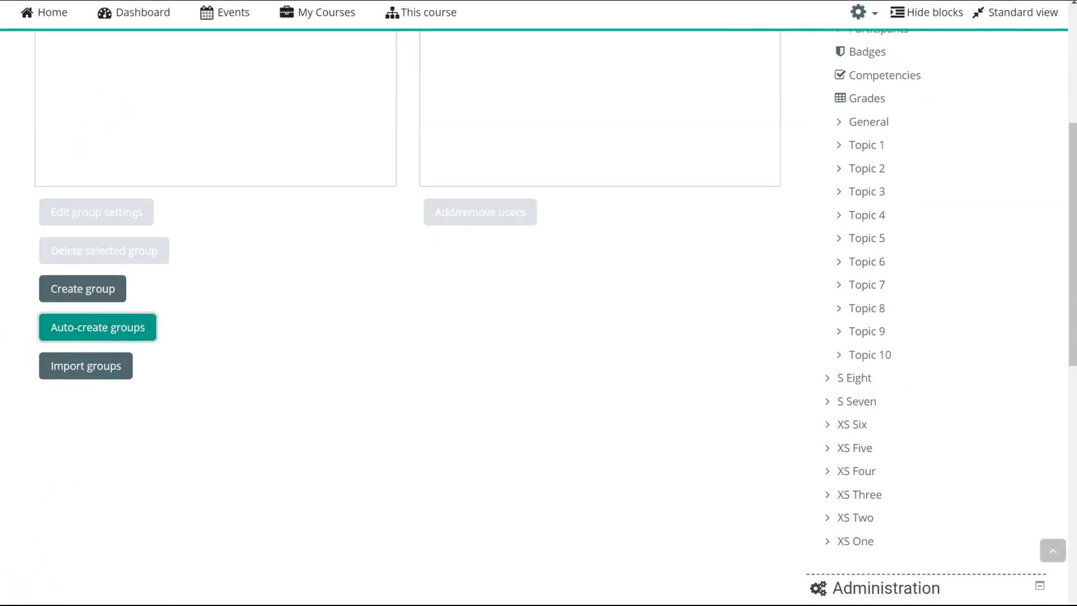
{"action": "scroll", "coordinate": [661, 417], "scroll_direction": "down", "scroll_amount": 2}
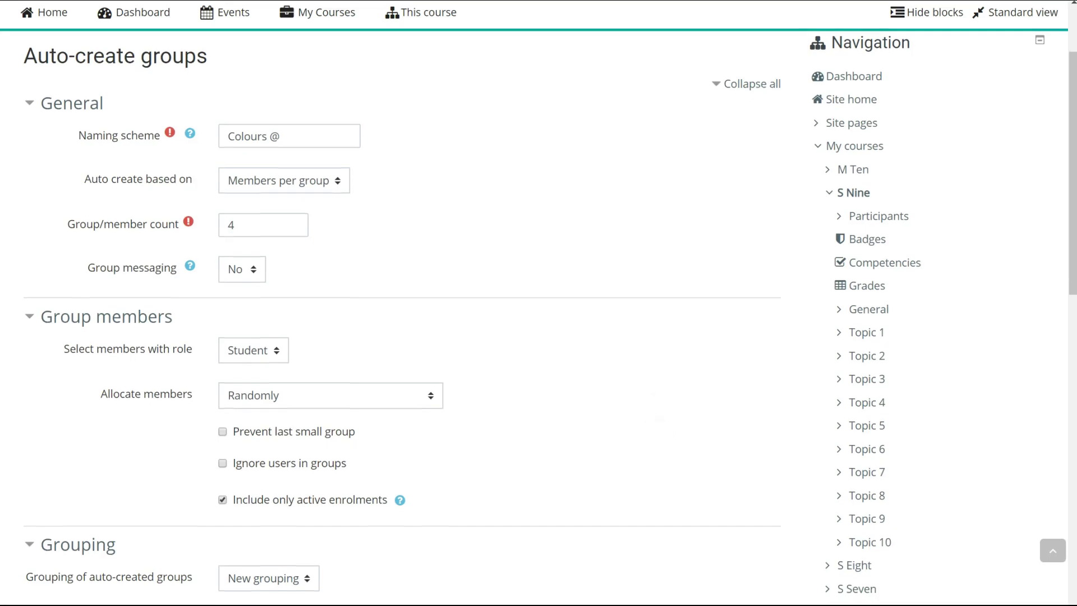
{"action": "scroll", "coordinate": [538, 303], "scroll_direction": "down", "scroll_amount": 5}
{"action": "left_click", "coordinate": [289, 316]}
{"action": "type", "text": "Colours"}
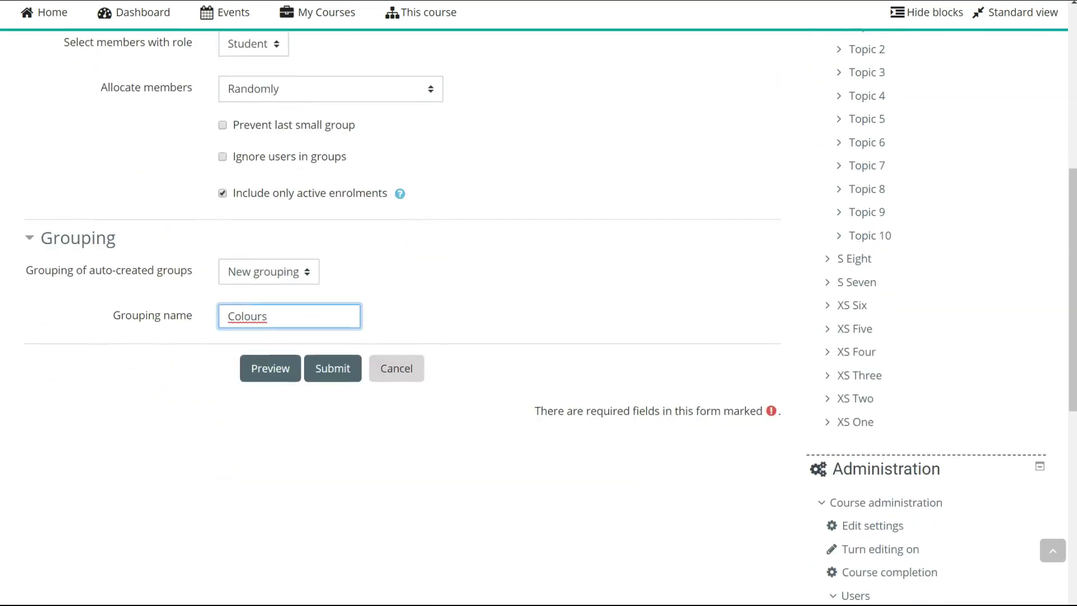
{"action": "left_click", "coordinate": [331, 374]}
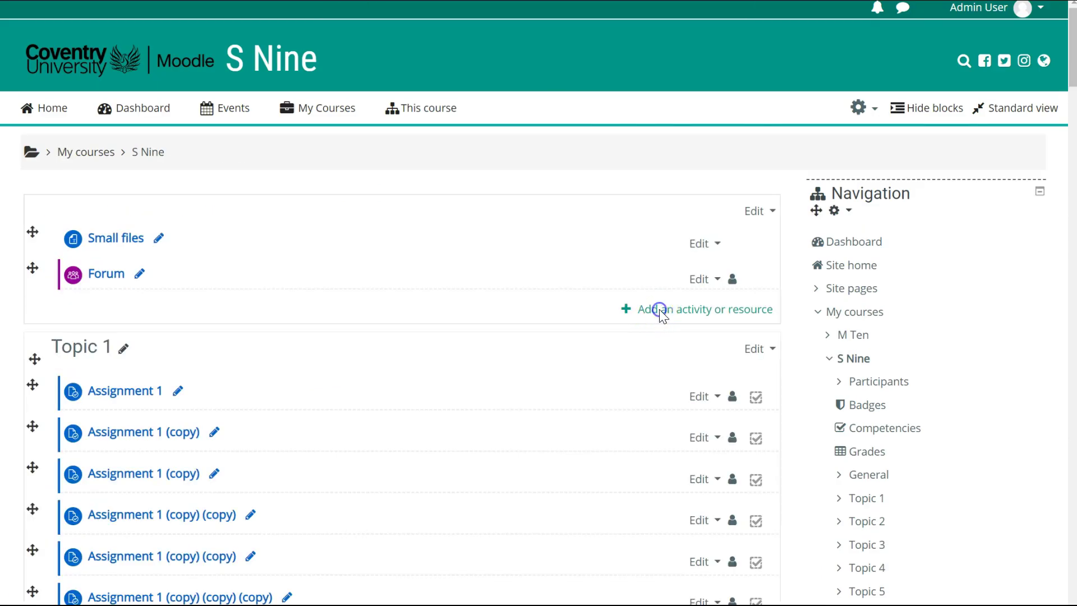
Add a Peer Assessment activity to S Nine, showing its description on the course page.
{"action": "left_click", "coordinate": [658, 313]}
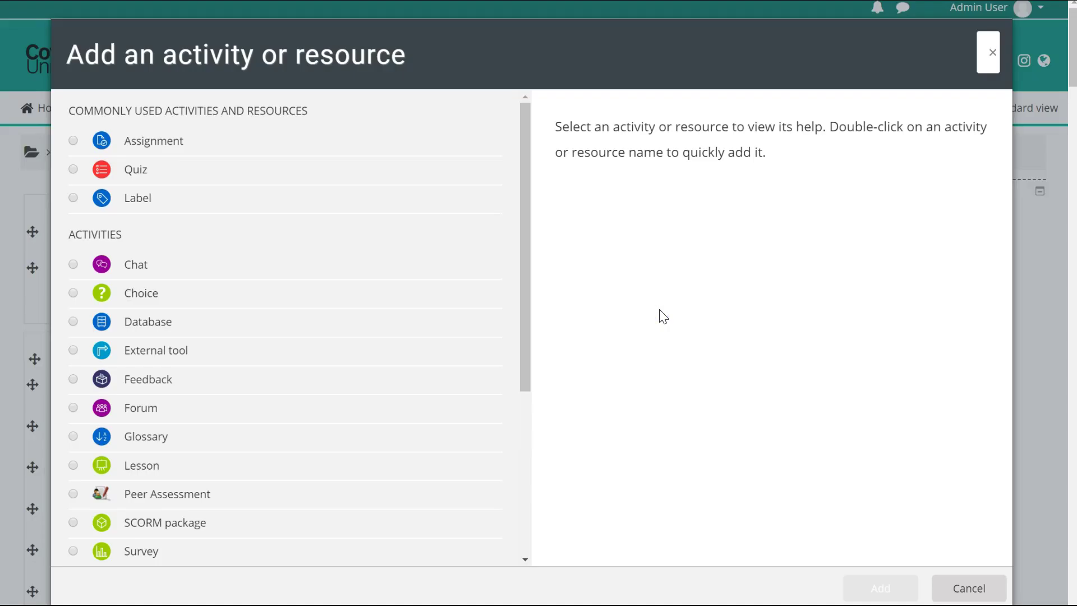
{"action": "scroll", "coordinate": [305, 331], "scroll_direction": "down", "scroll_amount": 5}
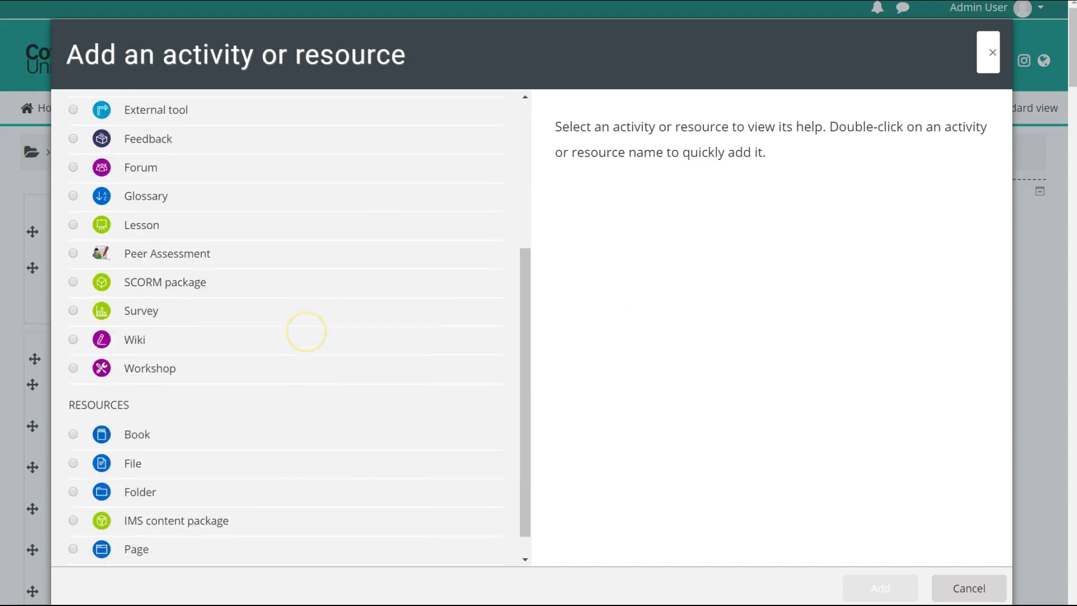
{"action": "left_click", "coordinate": [167, 253]}
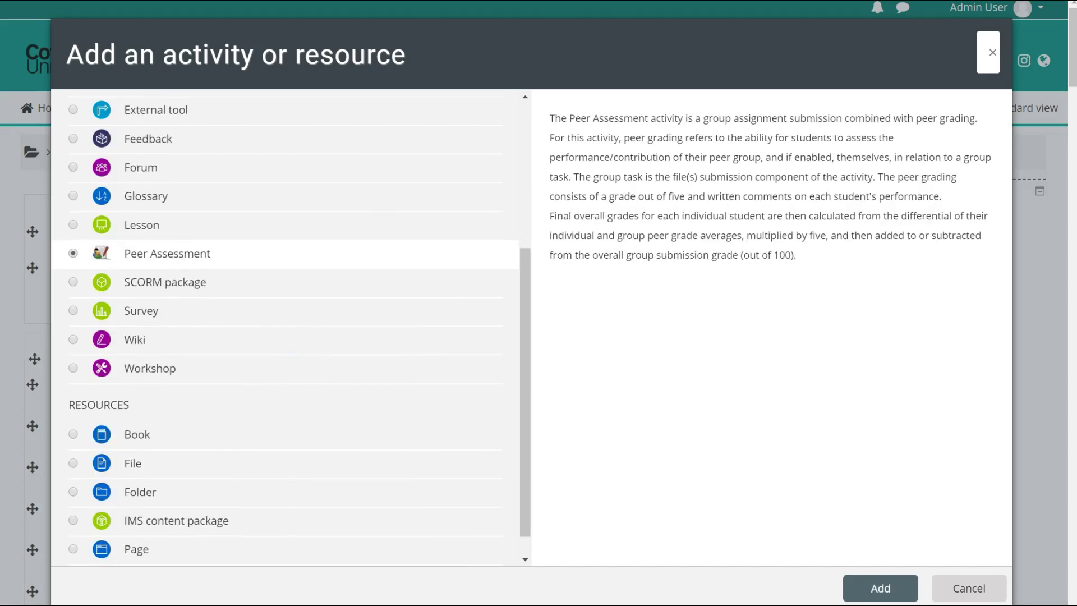
{"action": "double_click", "coordinate": [73, 253]}
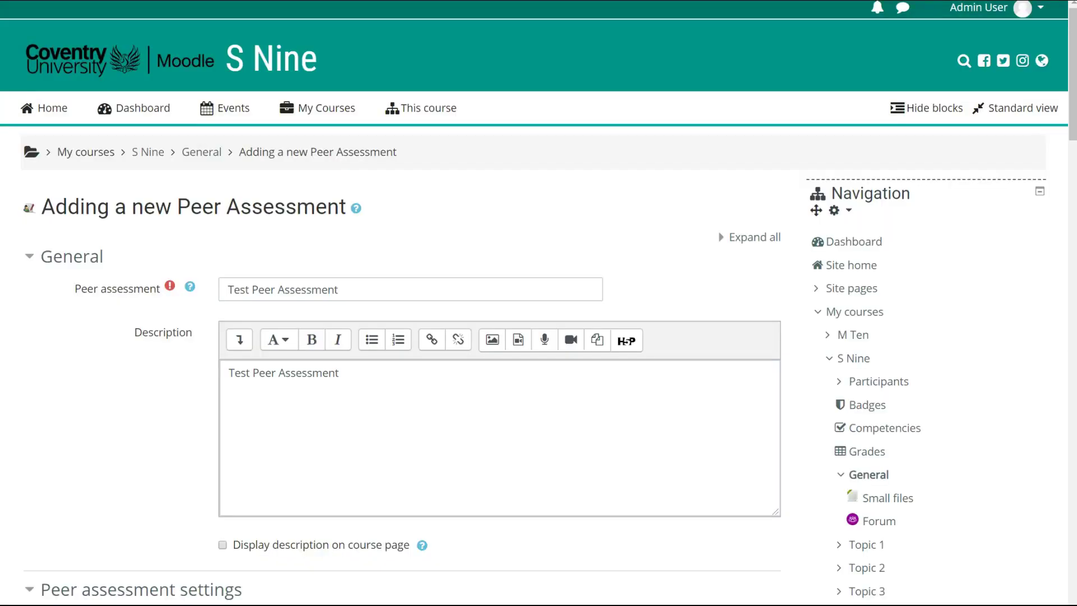
{"action": "scroll", "coordinate": [539, 303], "scroll_direction": "down", "scroll_amount": 3}
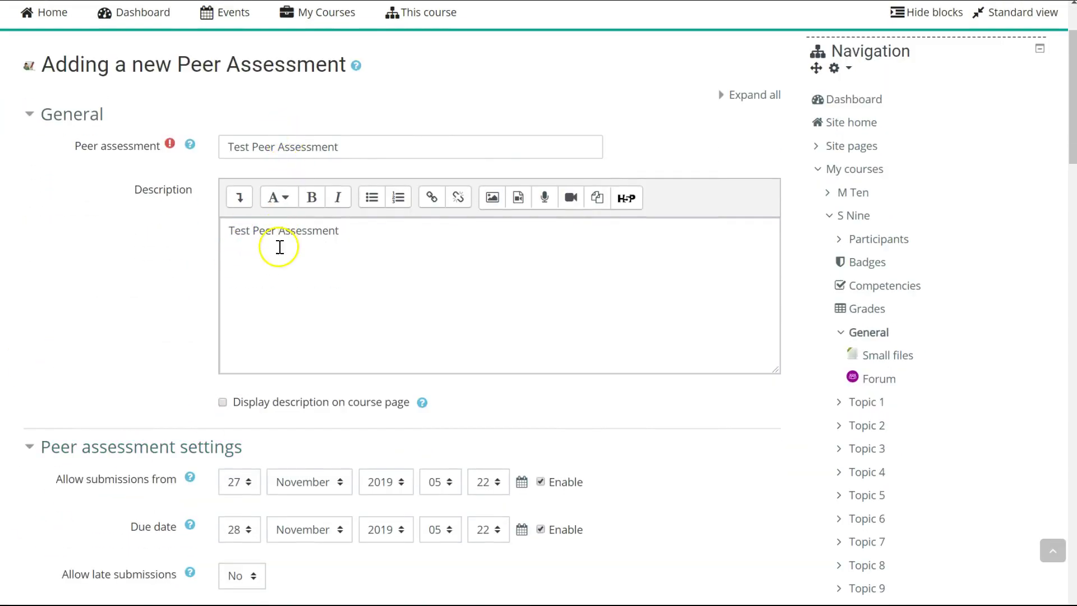
{"action": "left_click", "coordinate": [223, 403]}
Allow late submissions and set maximum uploaded files to 0.
{"action": "scroll", "coordinate": [223, 403], "scroll_direction": "down", "scroll_amount": 7}
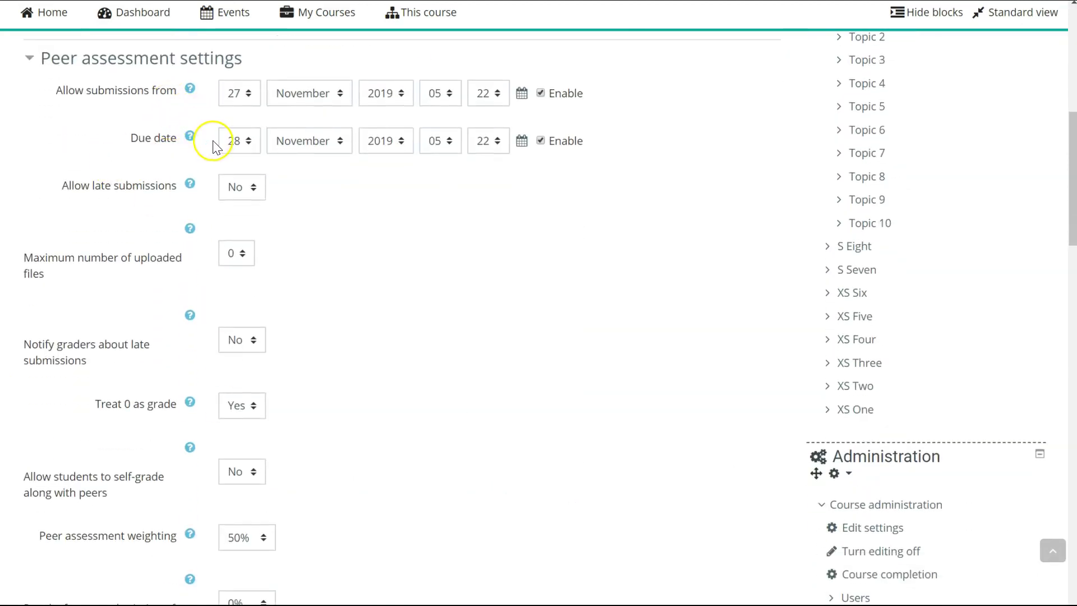
{"action": "left_click", "coordinate": [232, 188]}
{"action": "left_click", "coordinate": [239, 233]}
{"action": "left_click", "coordinate": [237, 253]}
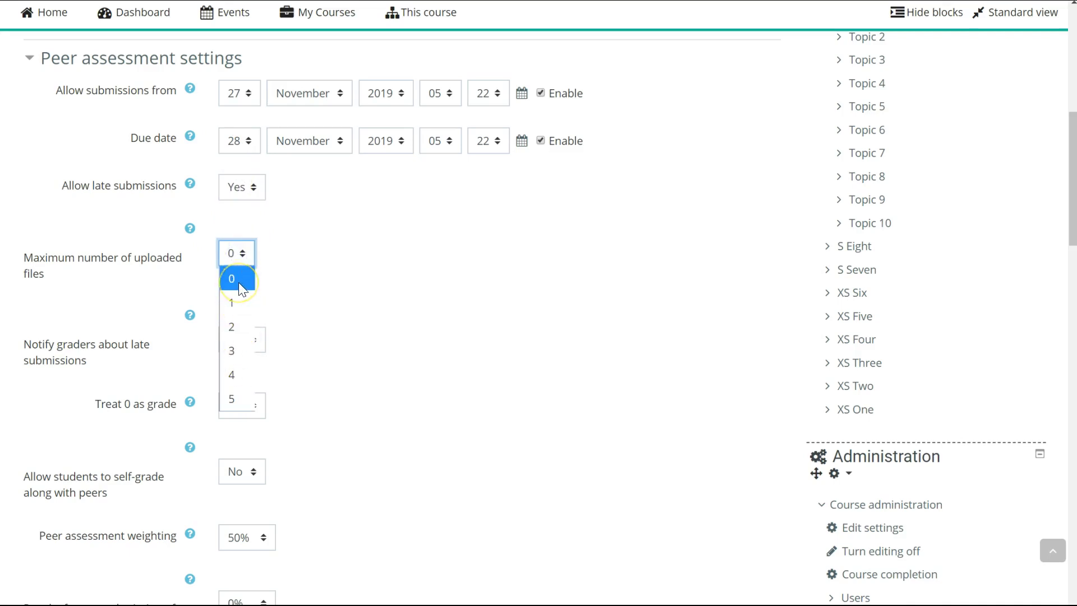
{"action": "left_click", "coordinate": [234, 306]}
{"action": "left_click", "coordinate": [241, 259]}
{"action": "left_click", "coordinate": [234, 276]}
{"action": "left_click", "coordinate": [296, 248]}
Keep student self-grading at No and set the non-submission penalty to 10%.
{"action": "scroll", "coordinate": [301, 255], "scroll_direction": "down", "scroll_amount": 3}
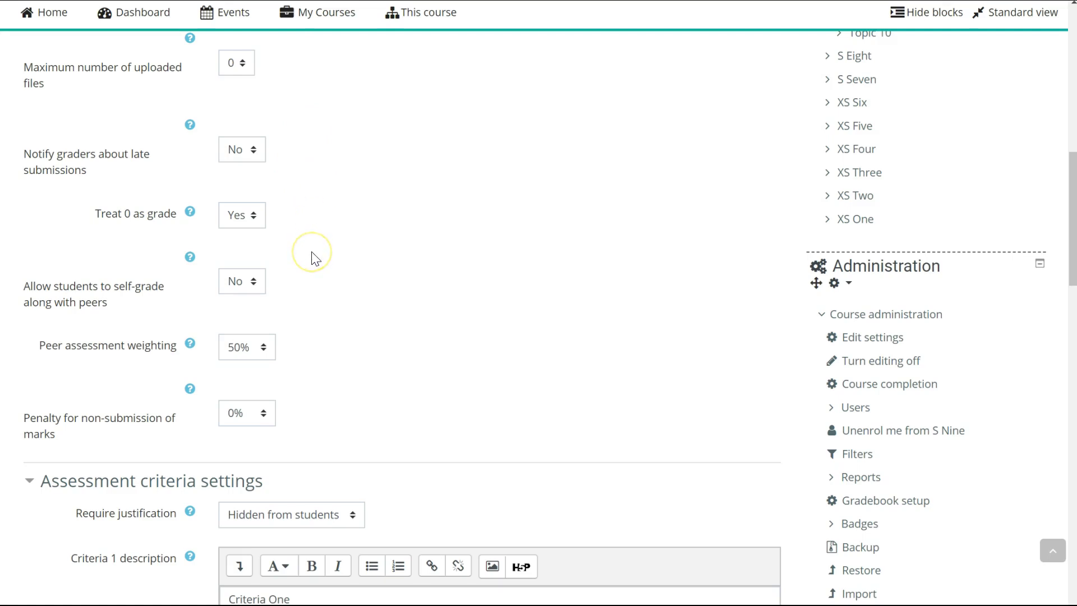
{"action": "left_click", "coordinate": [234, 283]}
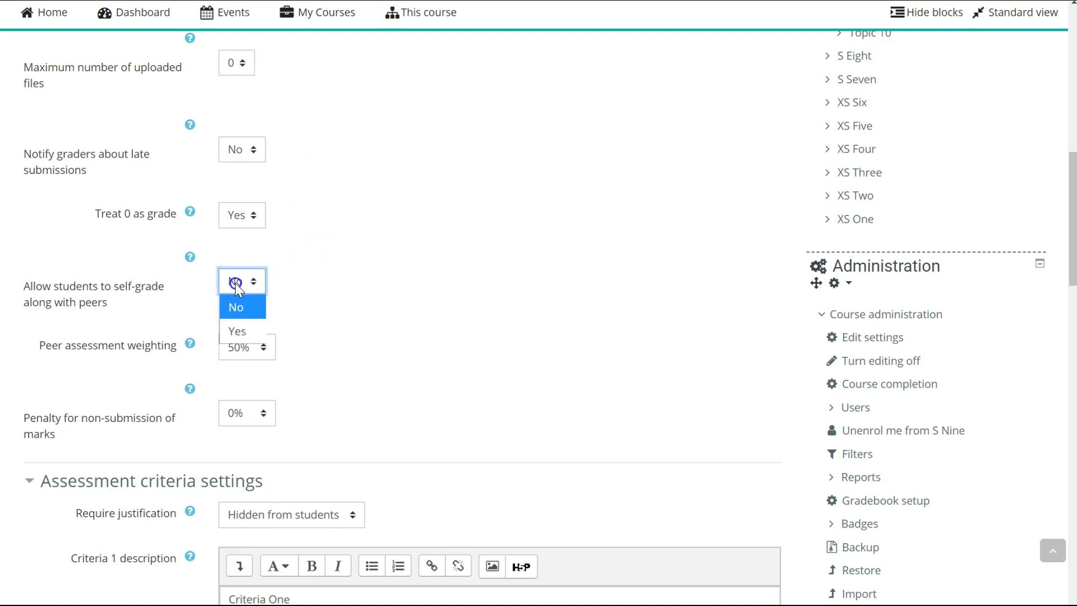
{"action": "left_click", "coordinate": [238, 311]}
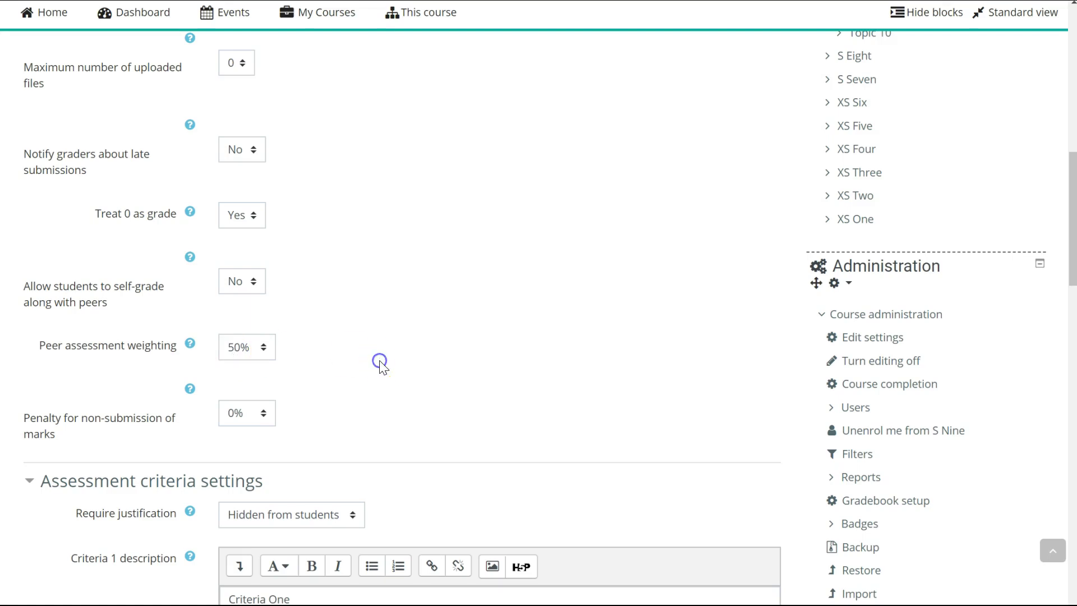
{"action": "scroll", "coordinate": [380, 360], "scroll_direction": "down", "scroll_amount": 4}
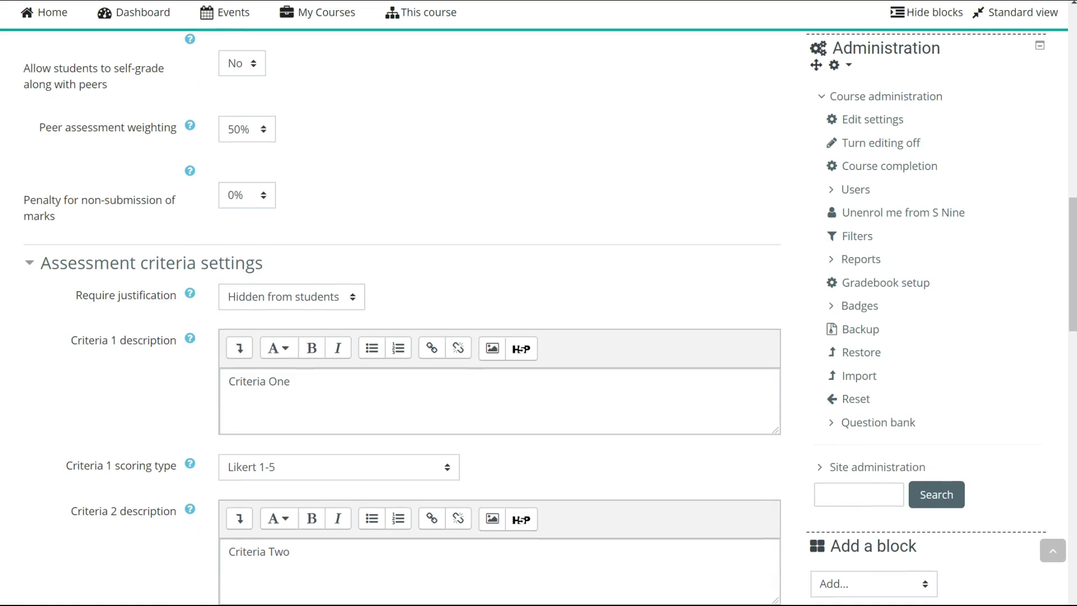
{"action": "left_click", "coordinate": [248, 194]}
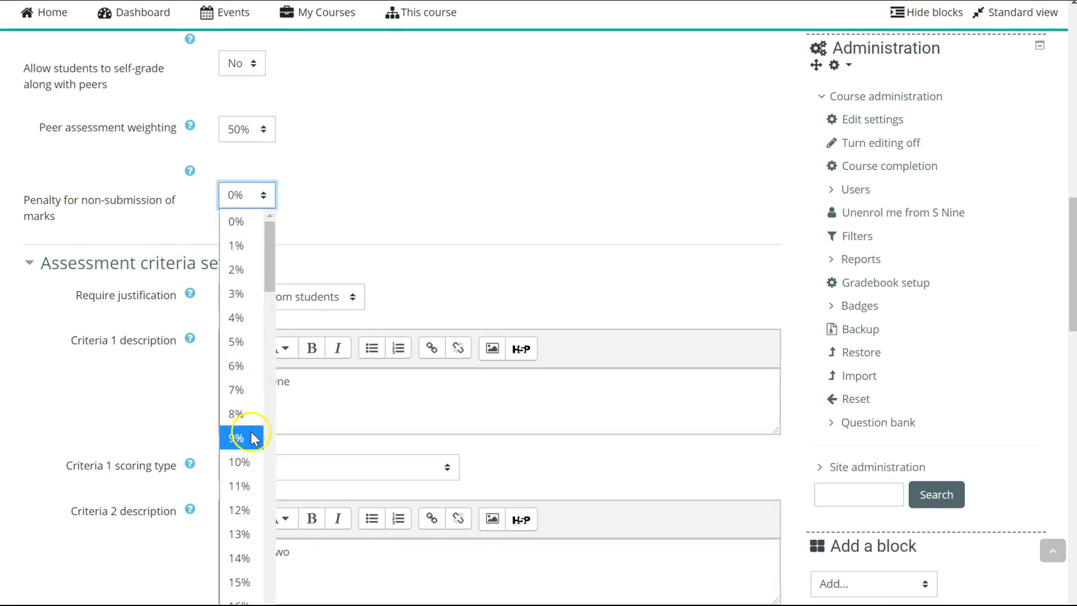
{"action": "left_click", "coordinate": [247, 462]}
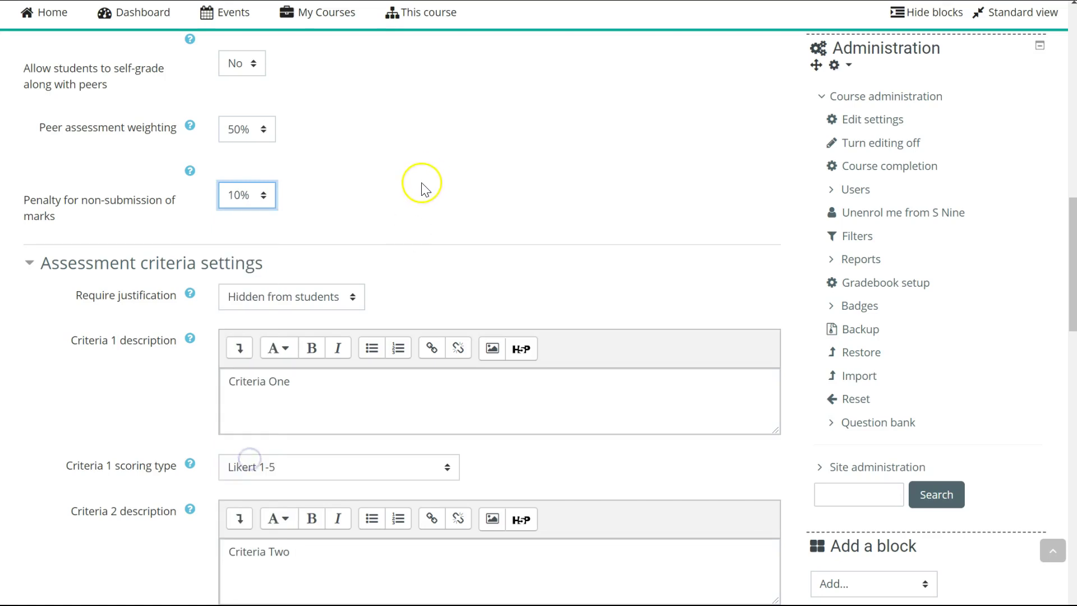
{"action": "scroll", "coordinate": [421, 182], "scroll_direction": "down", "scroll_amount": 3}
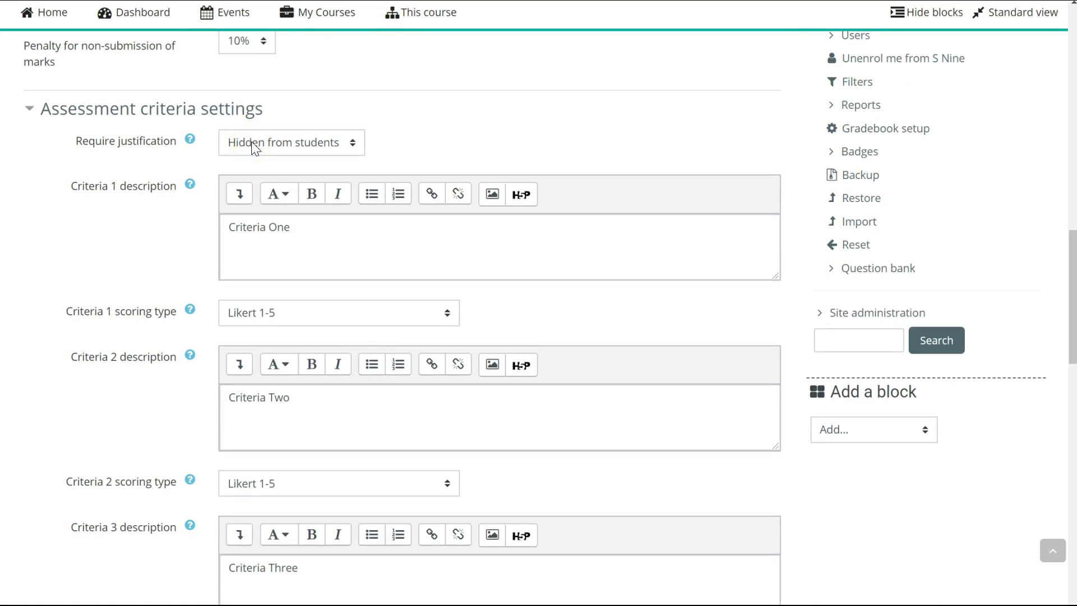
{"action": "left_click", "coordinate": [252, 142]}
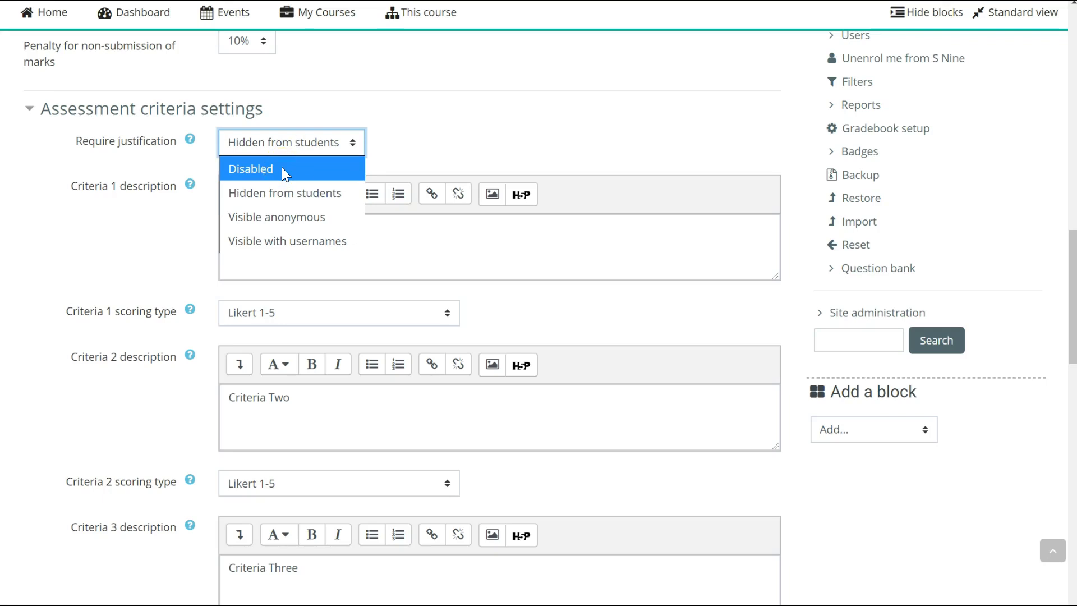
{"action": "left_click", "coordinate": [279, 192]}
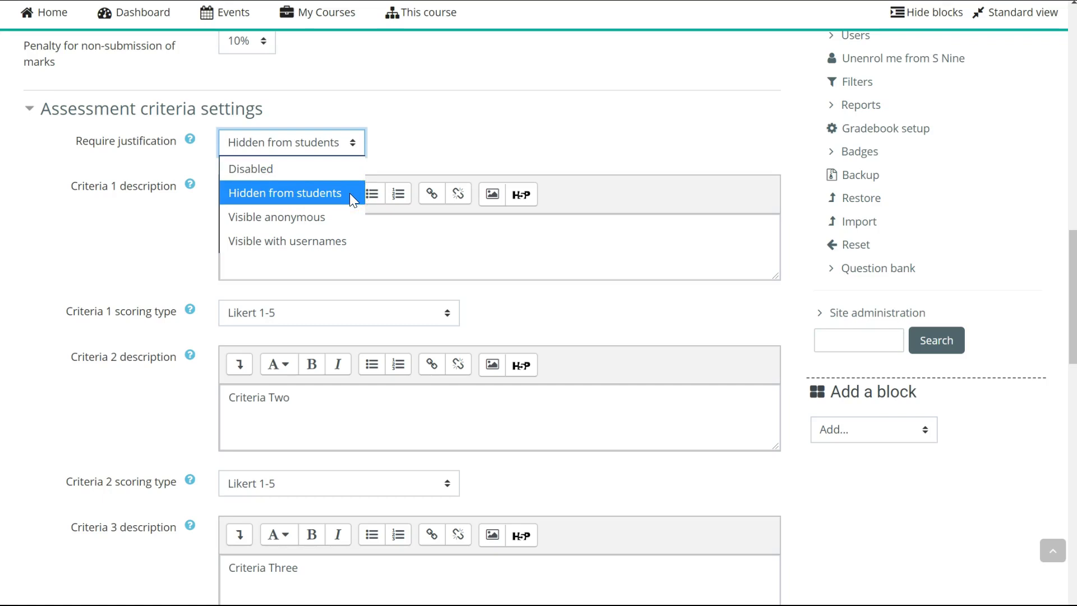
{"action": "left_click", "coordinate": [335, 212]}
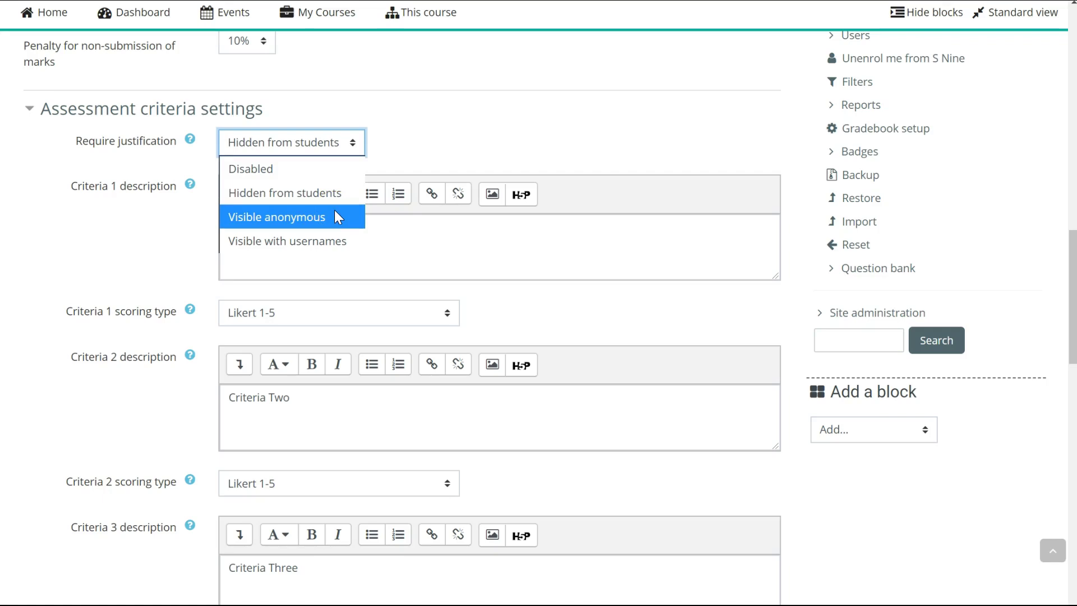
{"action": "left_click_drag", "start_coordinate": [334, 210], "coordinate": [259, 247]}
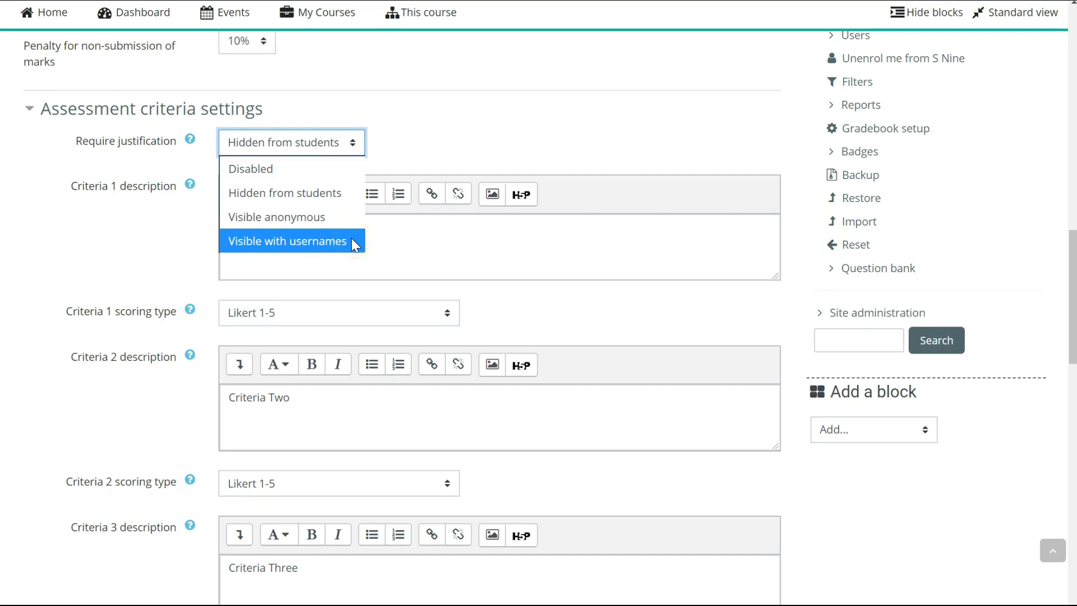
{"action": "left_click", "coordinate": [500, 135]}
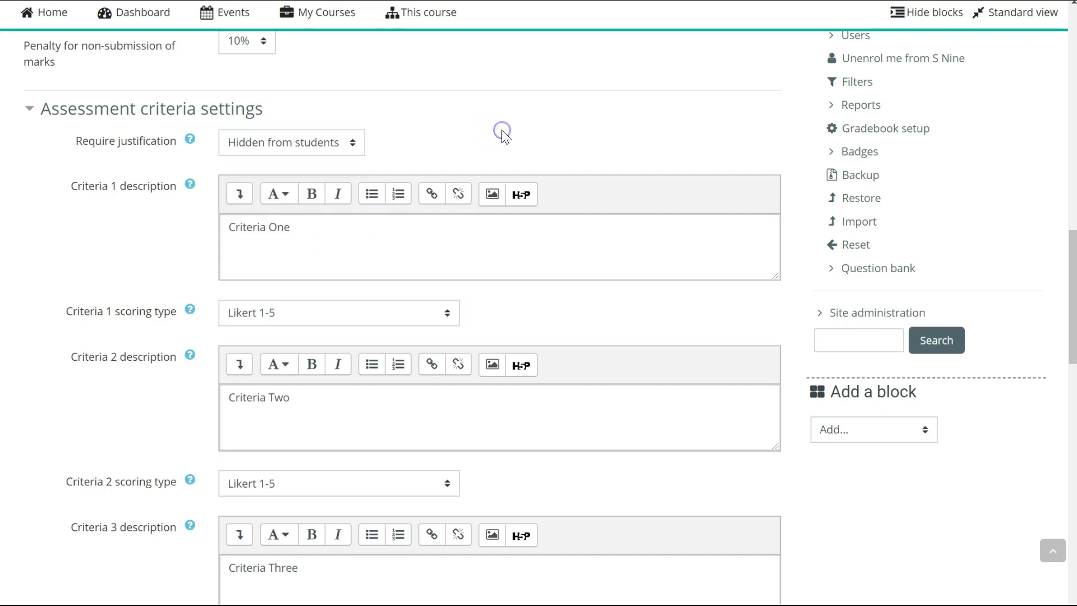
{"action": "left_click", "coordinate": [329, 234]}
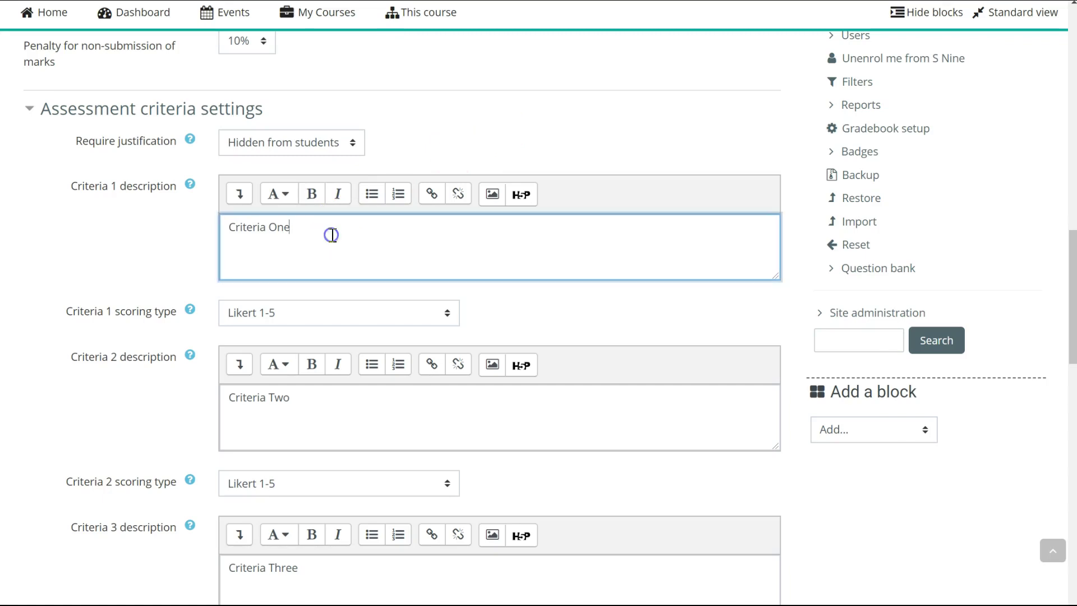
{"action": "left_click", "coordinate": [271, 314]}
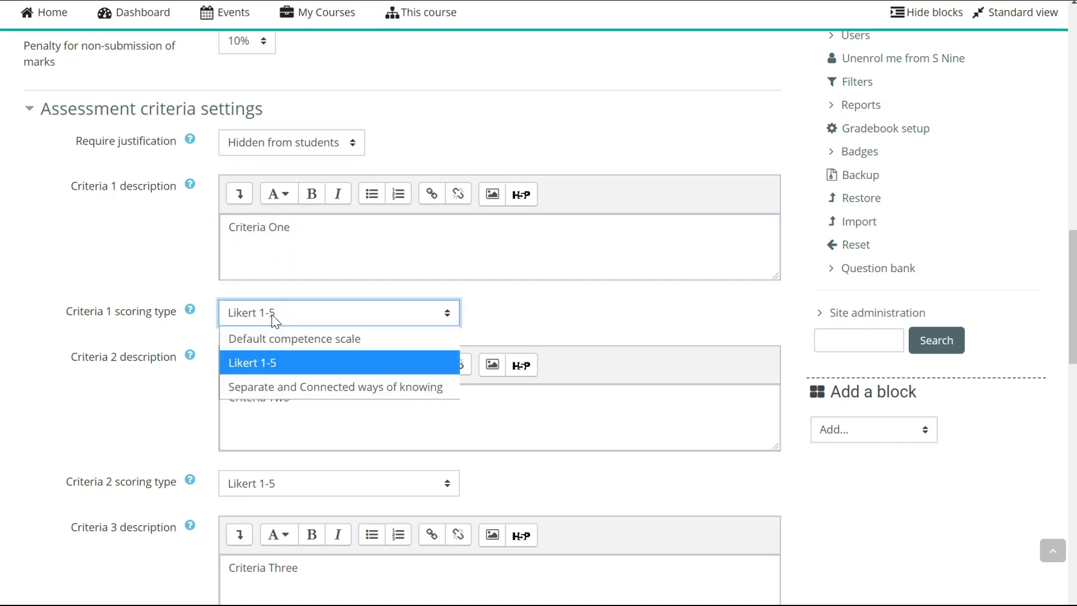
{"action": "left_click", "coordinate": [257, 363]}
{"action": "left_click", "coordinate": [267, 365]}
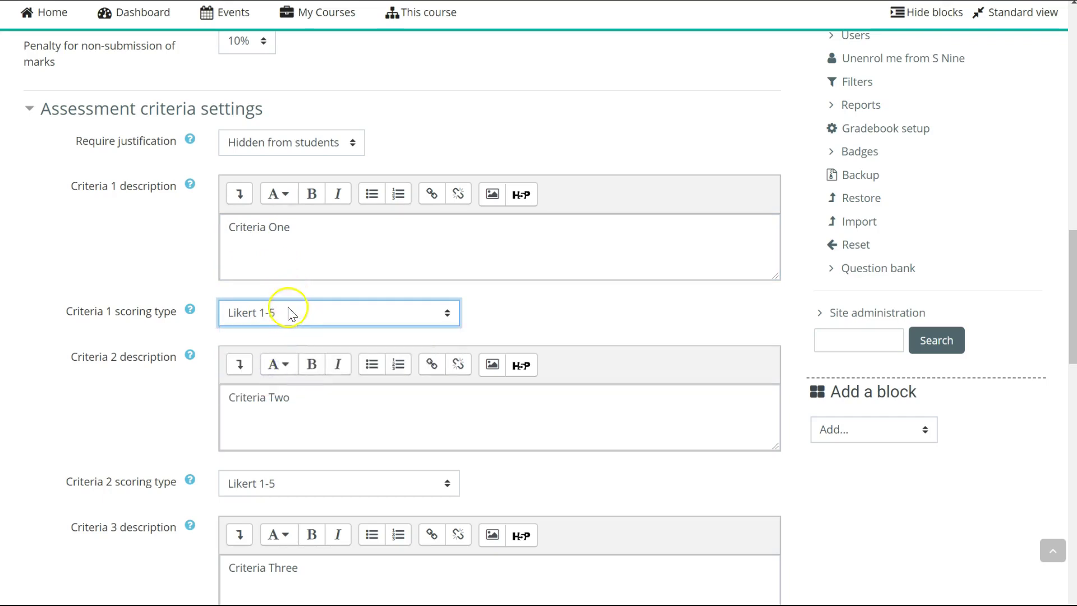
{"action": "left_click", "coordinate": [533, 305]}
{"action": "scroll", "coordinate": [534, 306], "scroll_direction": "down", "scroll_amount": 3}
Confirm Separate groups mode and the Colours grouping under Common module settings.
{"action": "scroll", "coordinate": [499, 314], "scroll_direction": "down", "scroll_amount": 2}
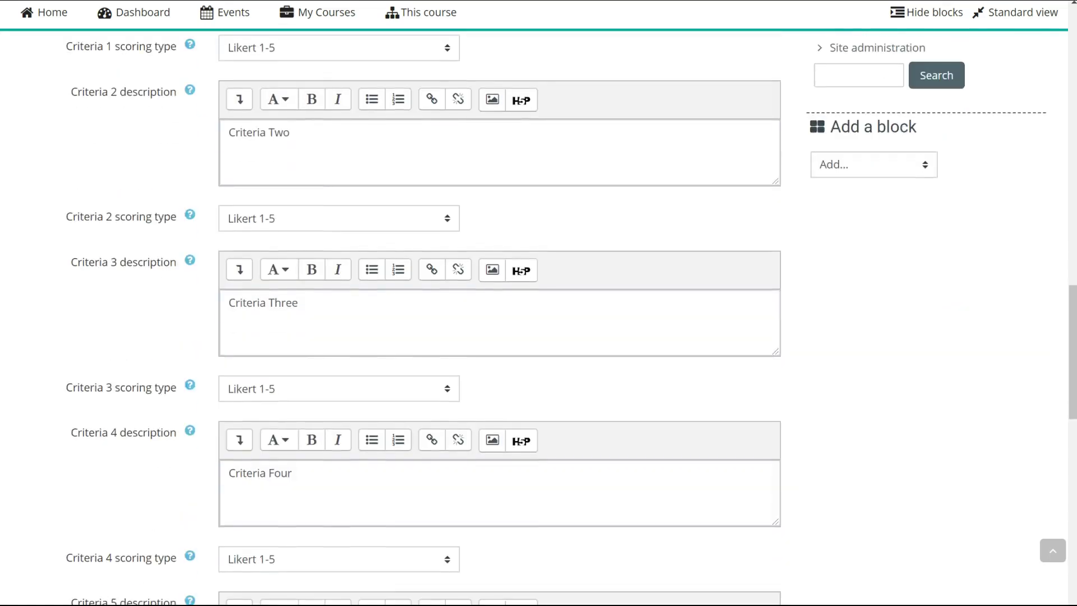
{"action": "scroll", "coordinate": [499, 314], "scroll_direction": "down", "scroll_amount": 12}
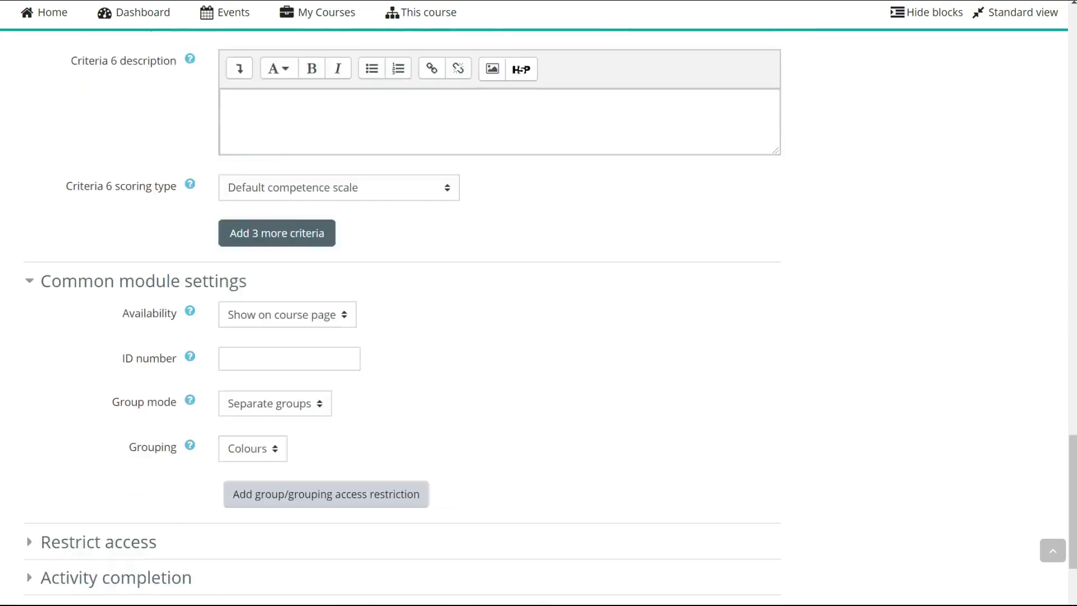
{"action": "scroll", "coordinate": [499, 315], "scroll_direction": "down", "scroll_amount": 3}
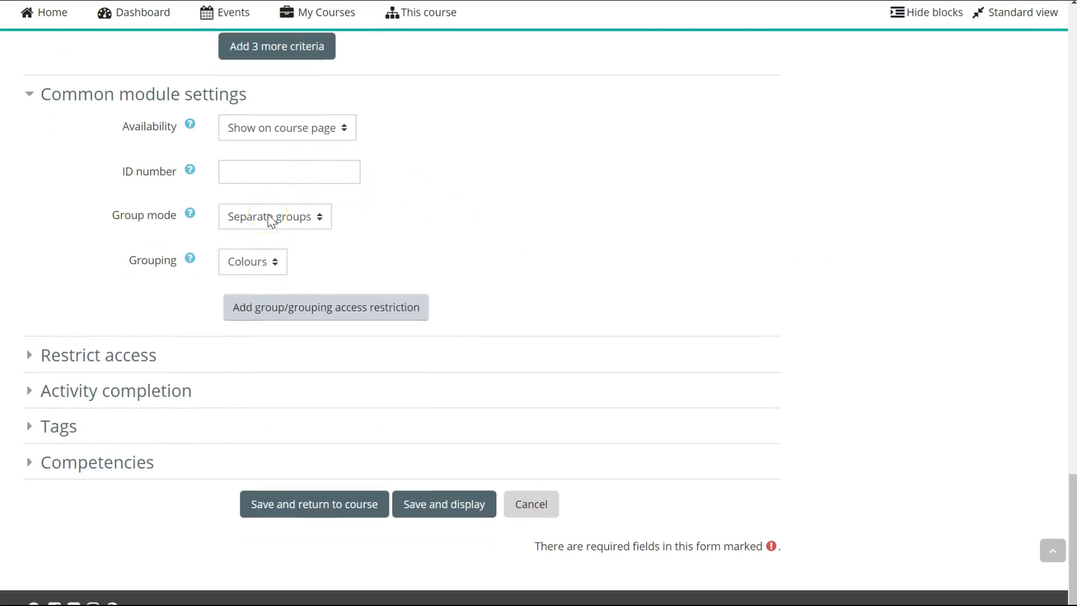
{"action": "left_click", "coordinate": [255, 262]}
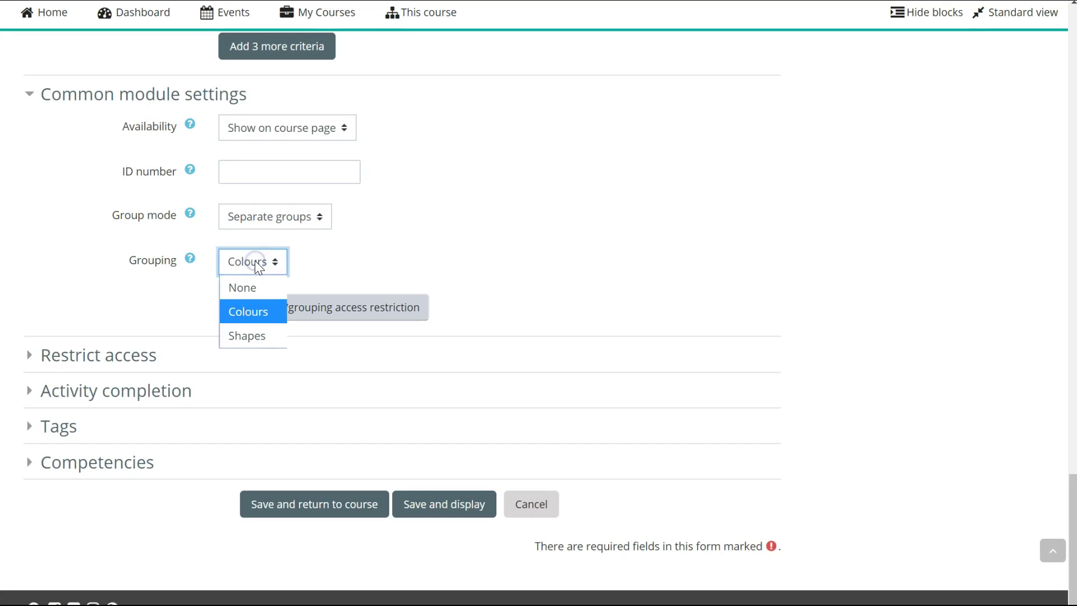
{"action": "left_click", "coordinate": [240, 315]}
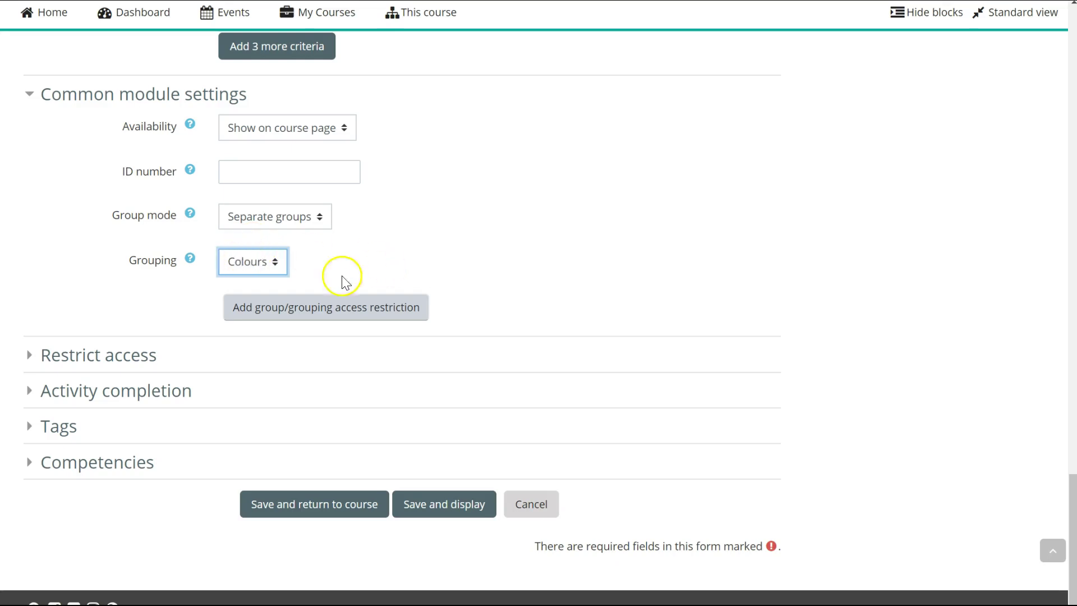
{"action": "left_click", "coordinate": [246, 271]}
{"action": "left_click", "coordinate": [246, 271]}
{"action": "left_click", "coordinate": [353, 266]}
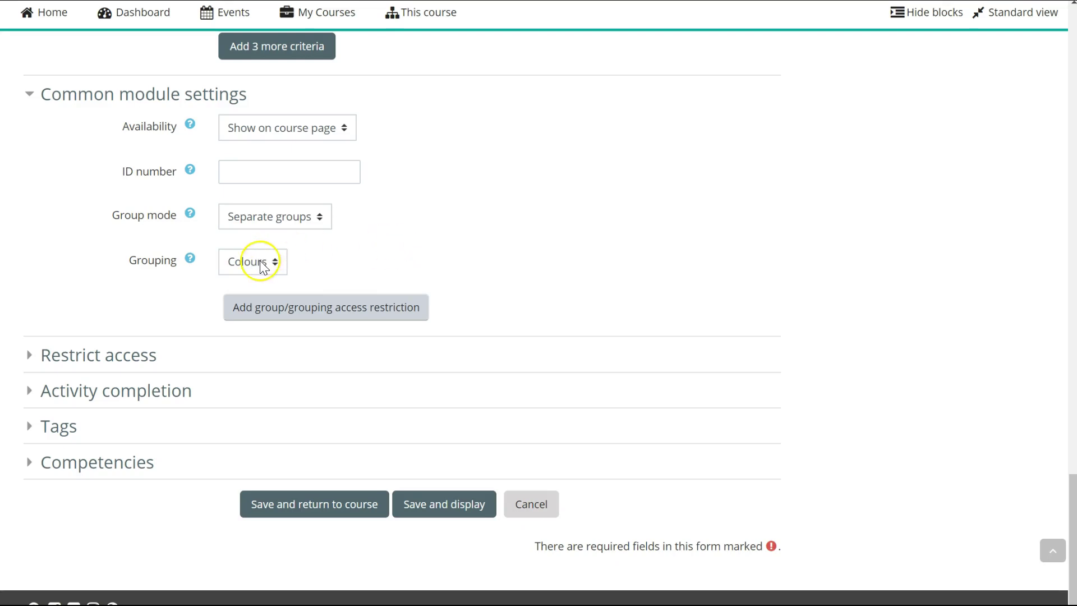
{"action": "left_click", "coordinate": [397, 247]}
{"action": "scroll", "coordinate": [397, 247], "scroll_direction": "down", "scroll_amount": 2}
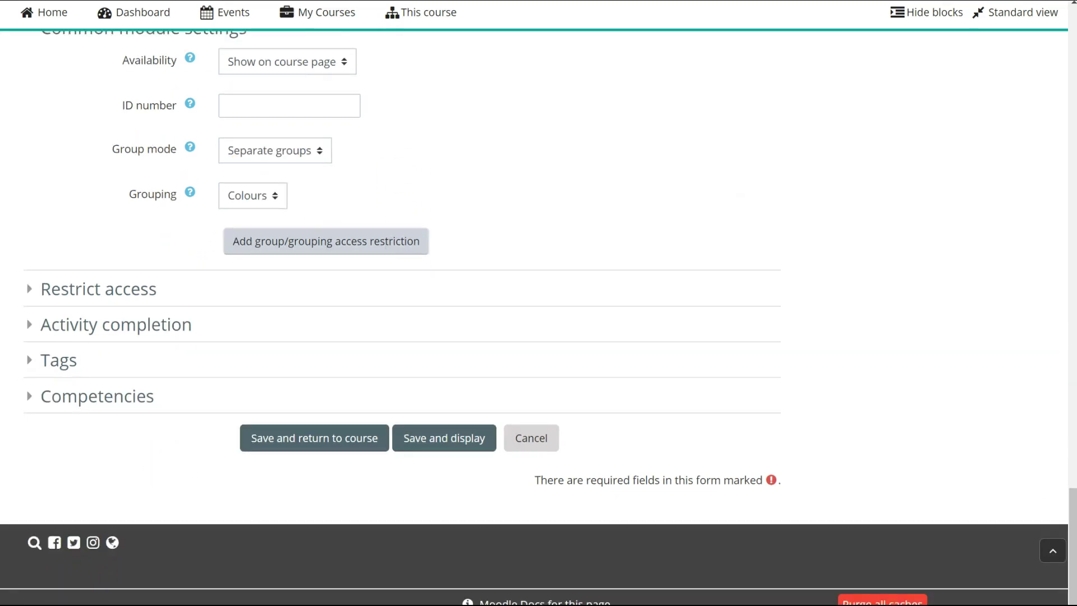
Save and display the activity, then open Test Peer Assessment from the student's course page.
{"action": "left_click", "coordinate": [446, 449]}
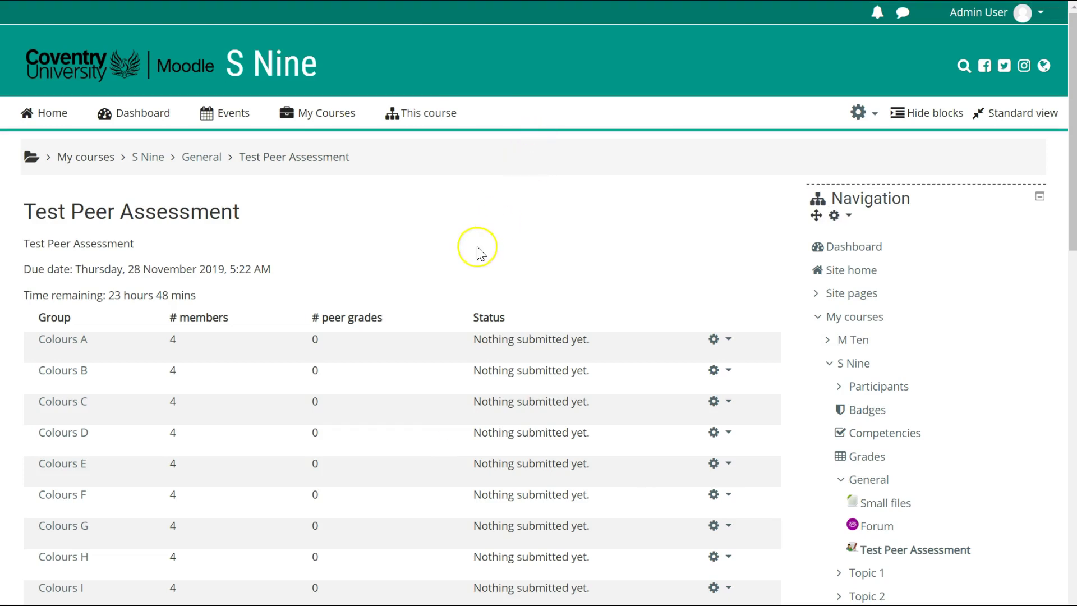
{"action": "scroll", "coordinate": [479, 252], "scroll_direction": "down", "scroll_amount": 8}
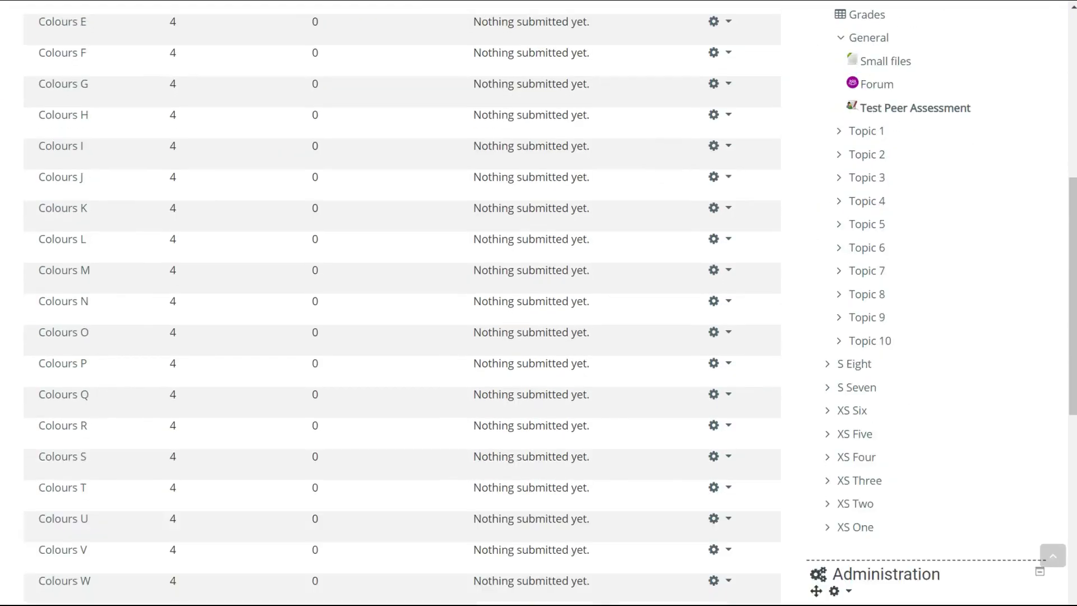
{"action": "scroll", "coordinate": [479, 253], "scroll_direction": "up", "scroll_amount": 4}
{"action": "scroll", "coordinate": [539, 303], "scroll_direction": "up", "scroll_amount": 3}
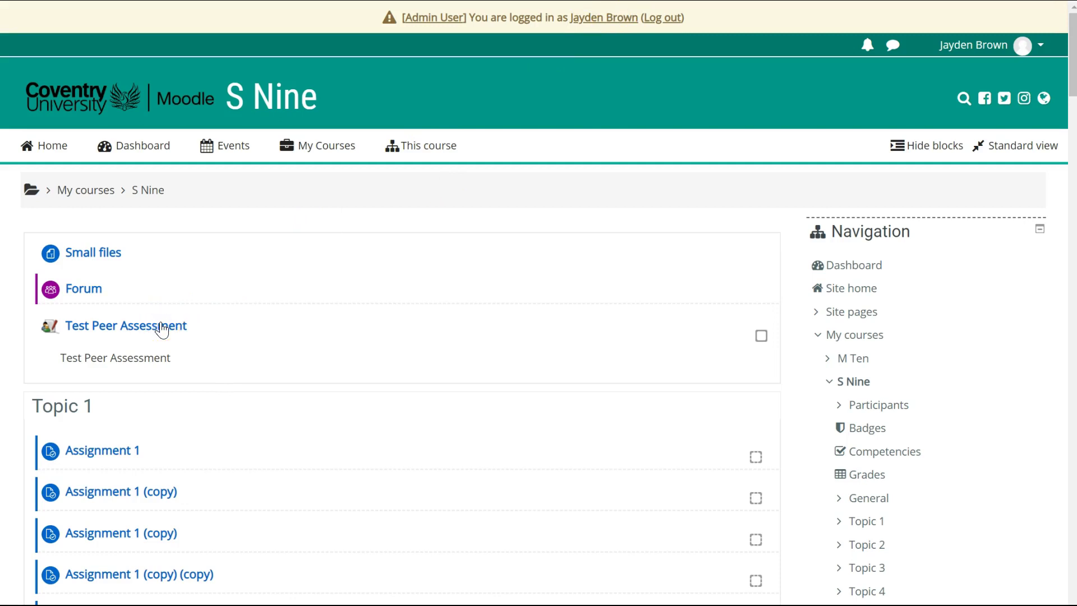
{"action": "left_click", "coordinate": [161, 330]}
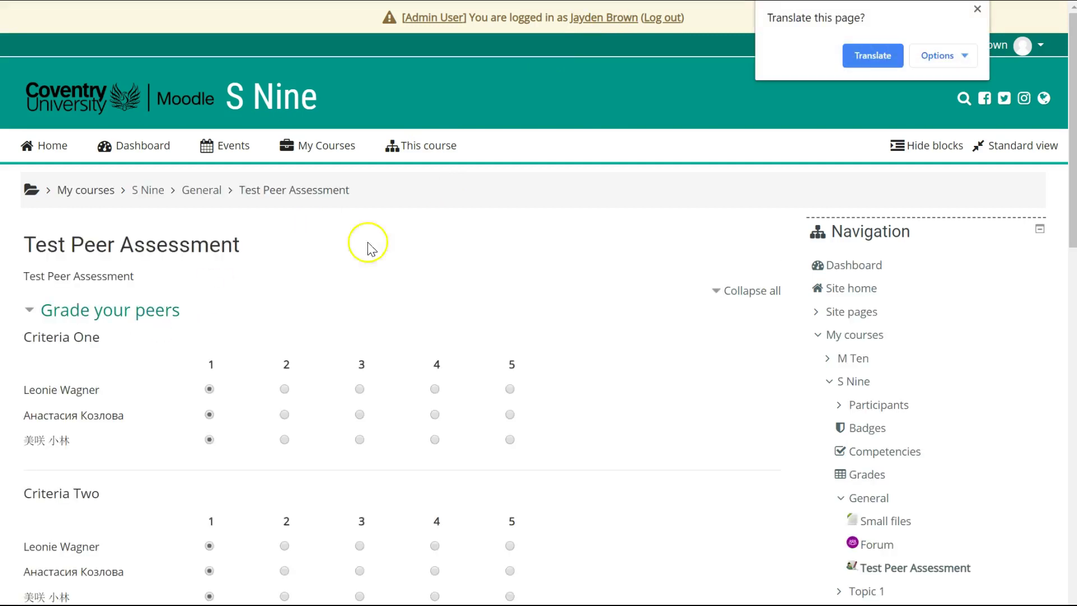
Score peers 4 and 3 on Criteria One, 3, 4, 5 on Criteria Two, and 4 on Criteria Five.
{"action": "left_click", "coordinate": [435, 391]}
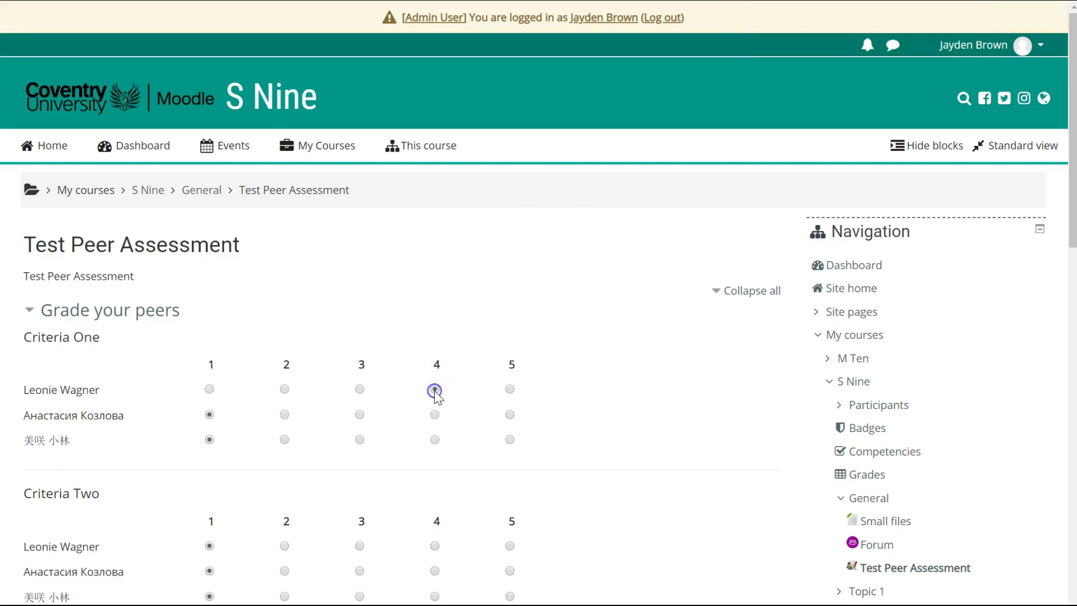
{"action": "left_click", "coordinate": [359, 418]}
{"action": "scroll", "coordinate": [437, 441], "scroll_direction": "down", "scroll_amount": 5}
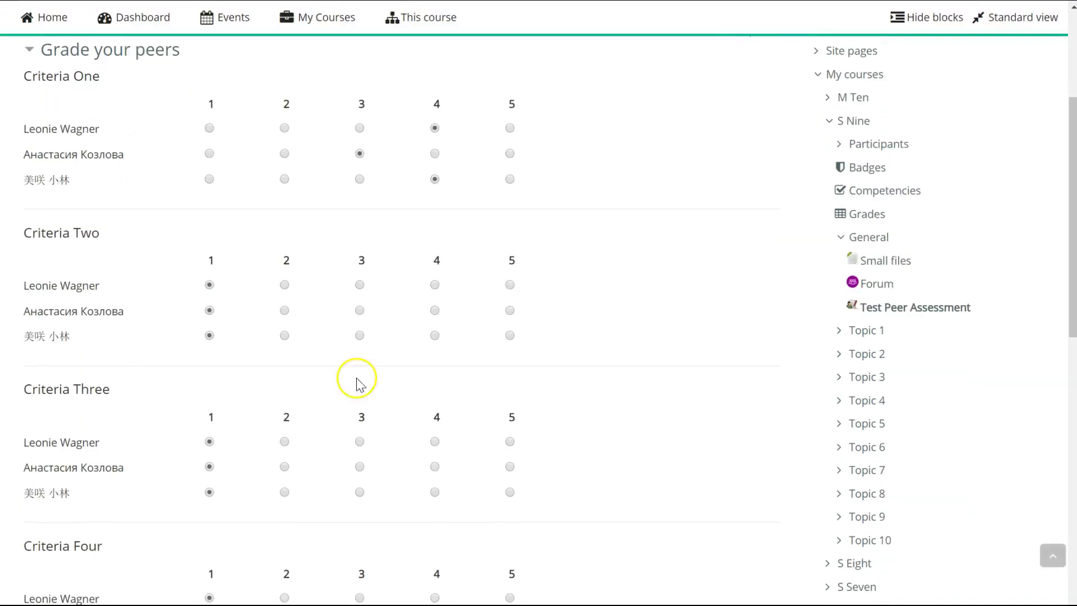
{"action": "left_click", "coordinate": [359, 284]}
{"action": "left_click", "coordinate": [436, 310]}
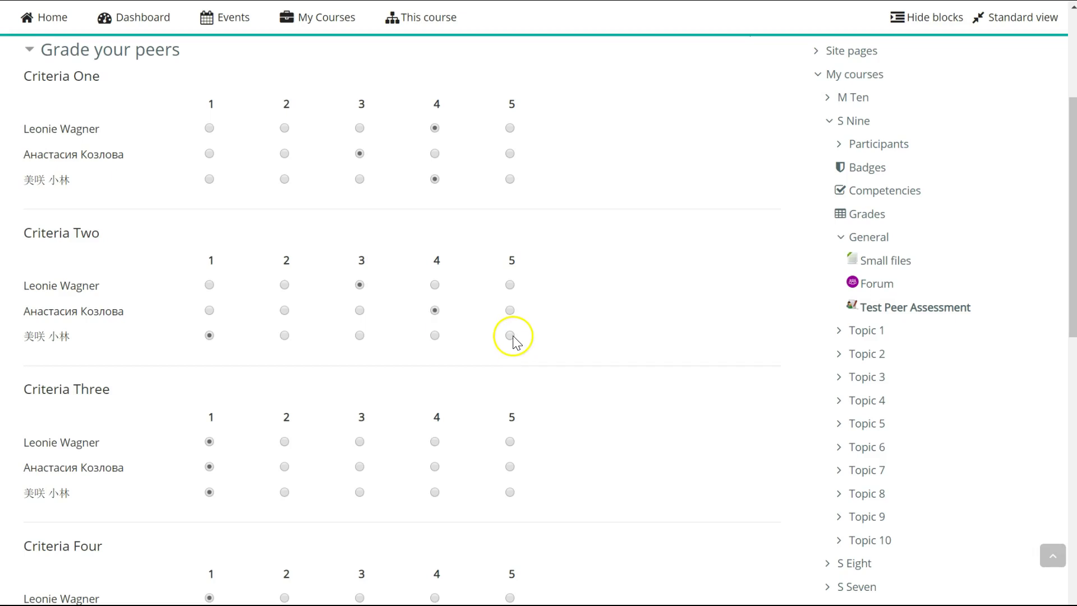
{"action": "left_click", "coordinate": [511, 336]}
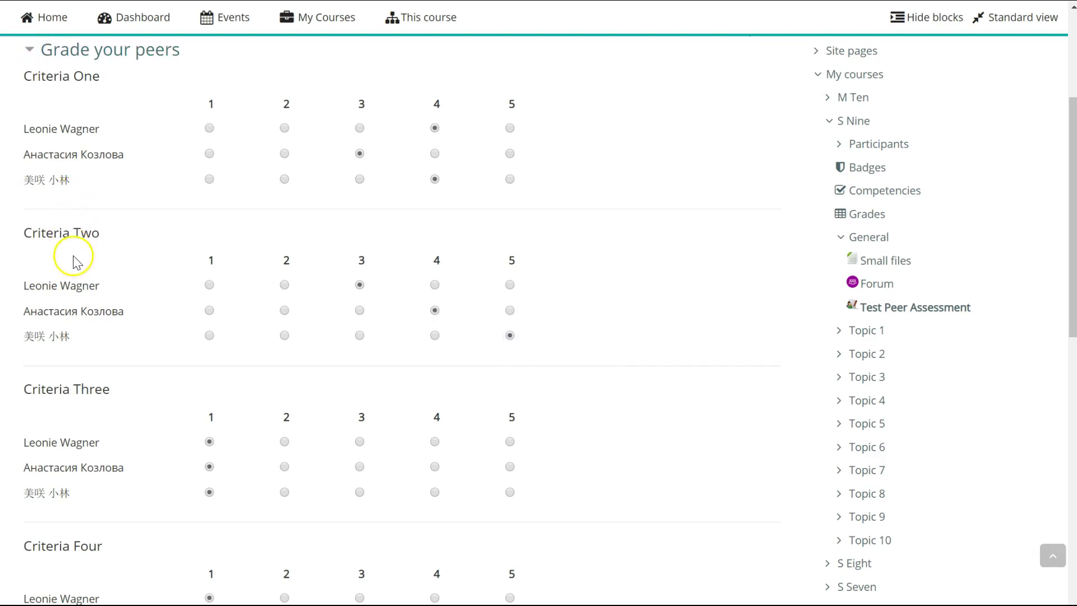
{"action": "scroll", "coordinate": [392, 108], "scroll_direction": "down", "scroll_amount": 10}
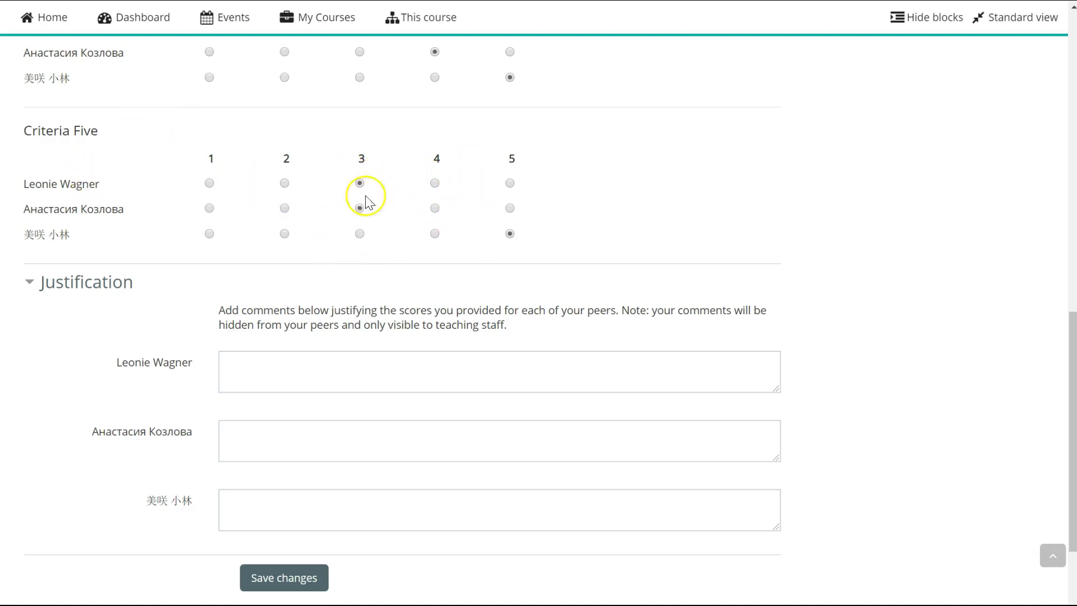
{"action": "left_click", "coordinate": [435, 184]}
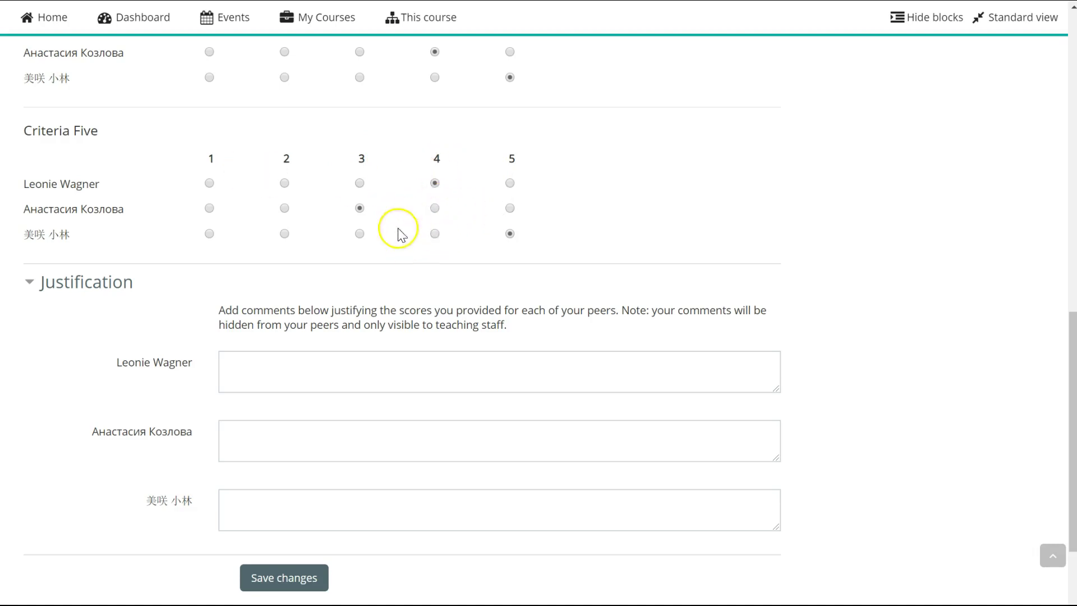
Justify the peers with 'Contributed a lot', 'Contributed a bit', 'Contributed a little' and save.
{"action": "left_click", "coordinate": [297, 357]}
{"action": "scroll", "coordinate": [296, 357], "scroll_direction": "down", "scroll_amount": 3}
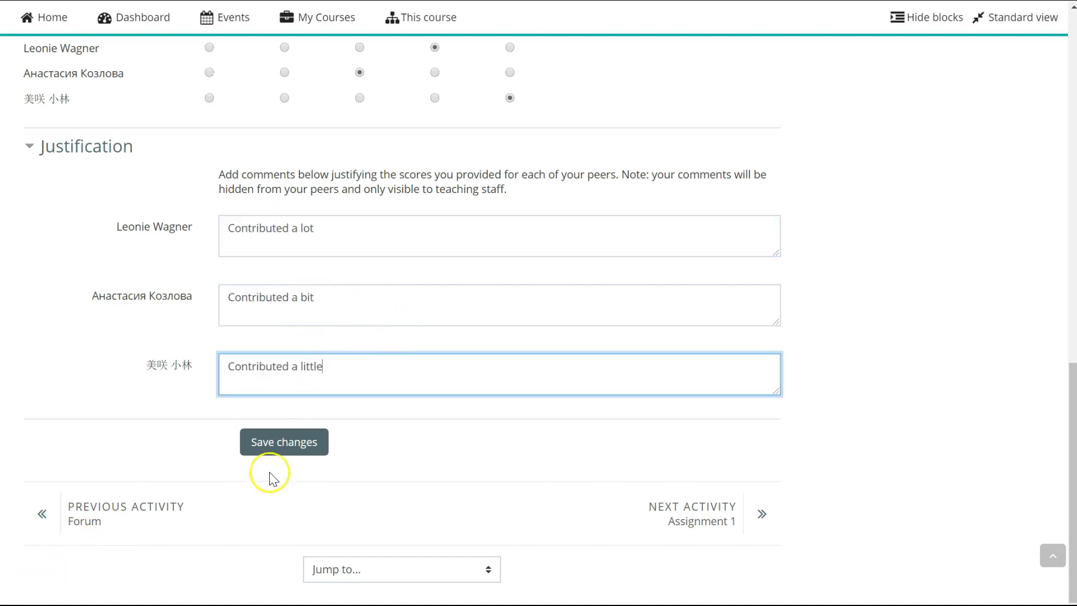
{"action": "left_click", "coordinate": [299, 445]}
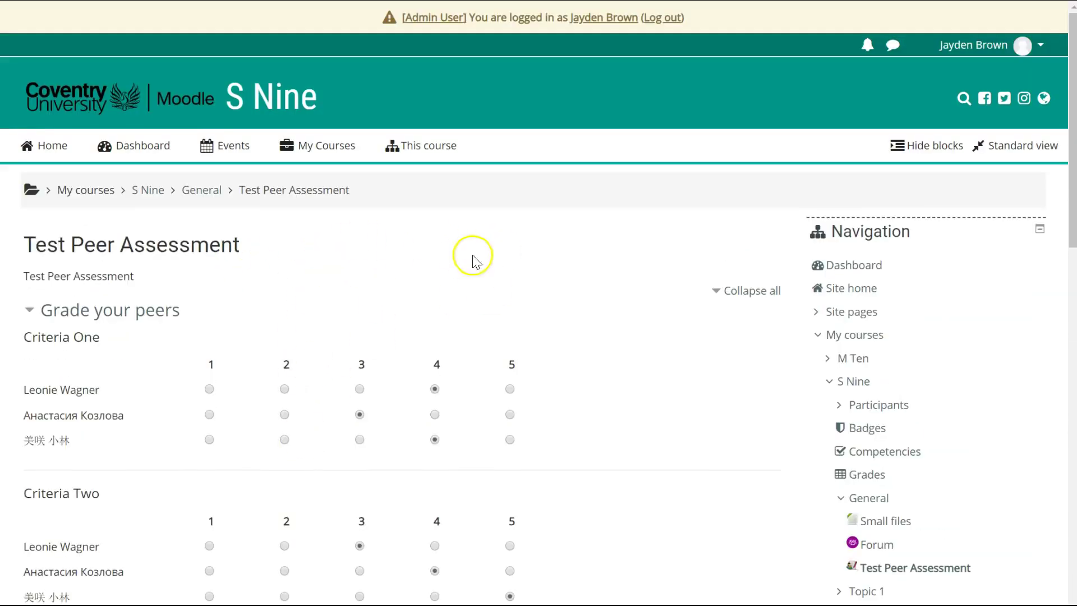
{"action": "scroll", "coordinate": [414, 275], "scroll_direction": "down", "scroll_amount": 20}
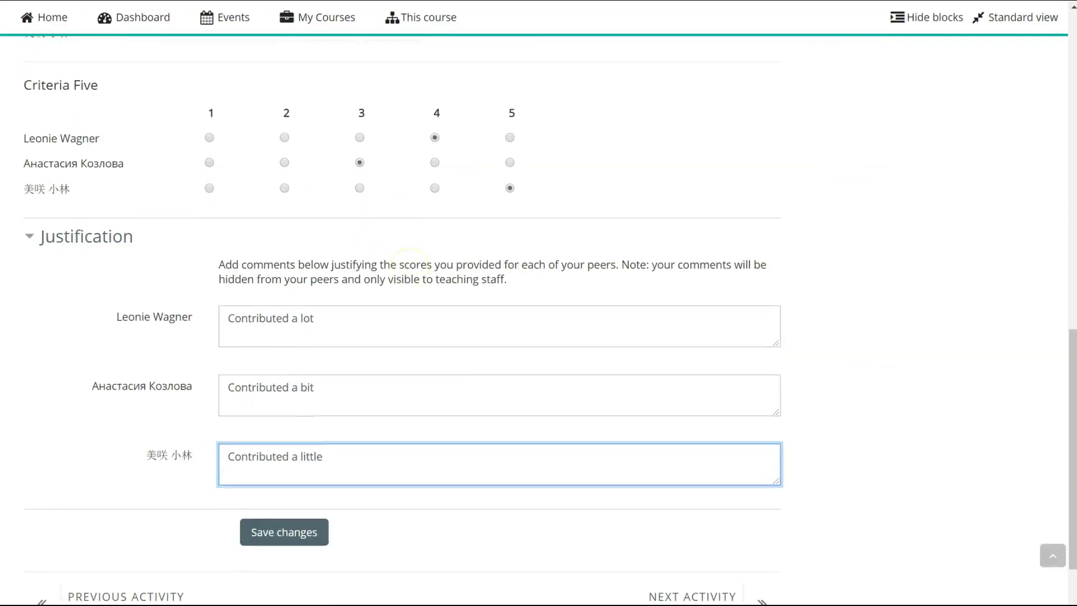
Reopen Test Peer Assessment as admin, showing Colours A with 3 peer grades submitted.
{"action": "left_click", "coordinate": [284, 406]}
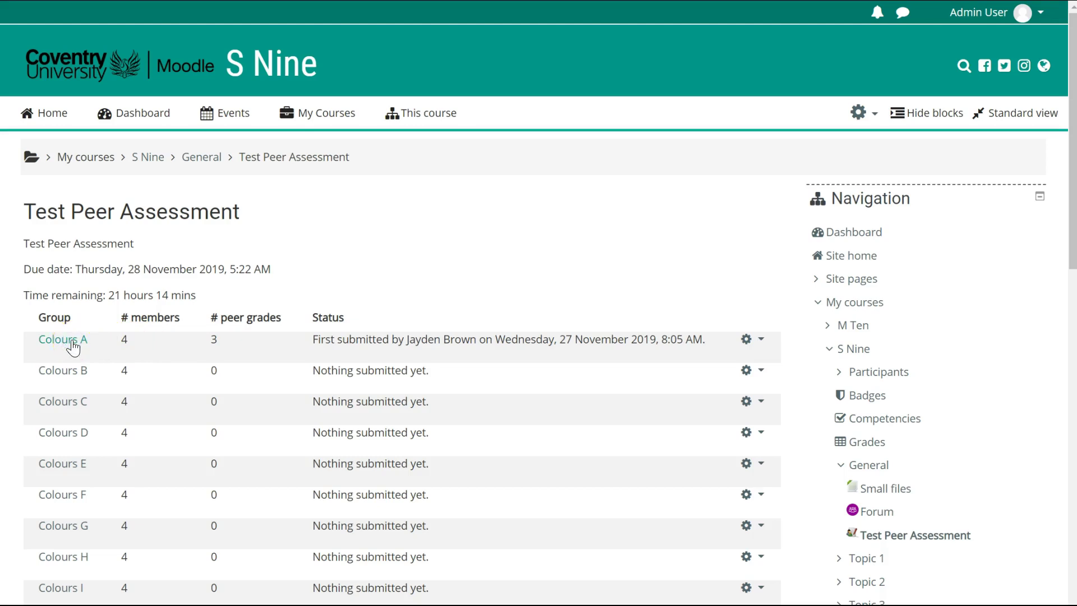
Open Colours A's grading page and expand its peer grade tables for Criteria One to Five.
{"action": "left_click", "coordinate": [73, 343]}
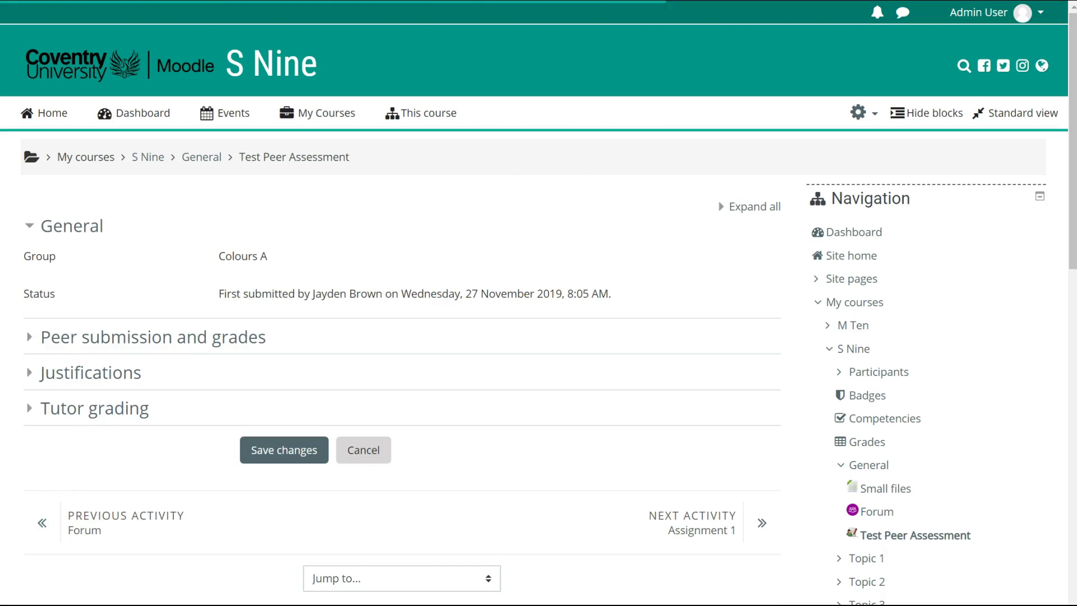
{"action": "left_click", "coordinate": [194, 339]}
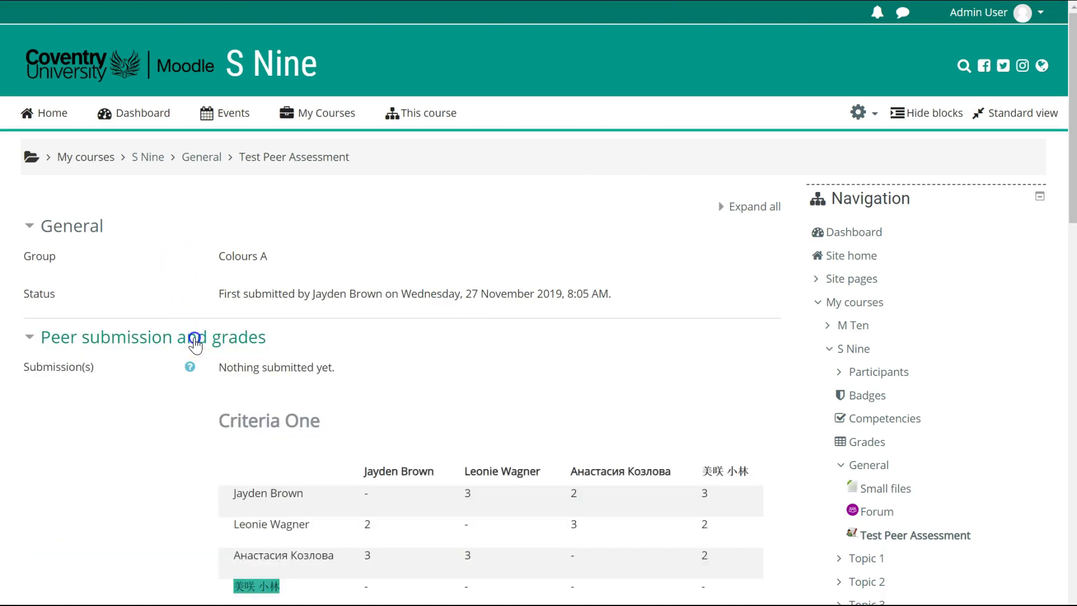
{"action": "scroll", "coordinate": [491, 337], "scroll_direction": "down", "scroll_amount": 6}
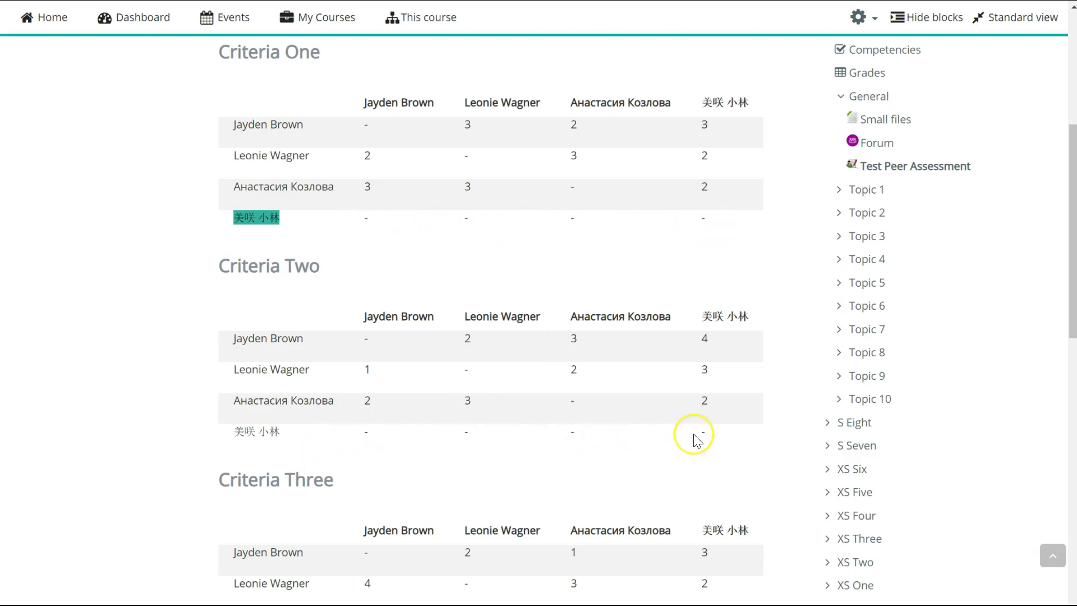
{"action": "scroll", "coordinate": [490, 319], "scroll_direction": "down", "scroll_amount": 15}
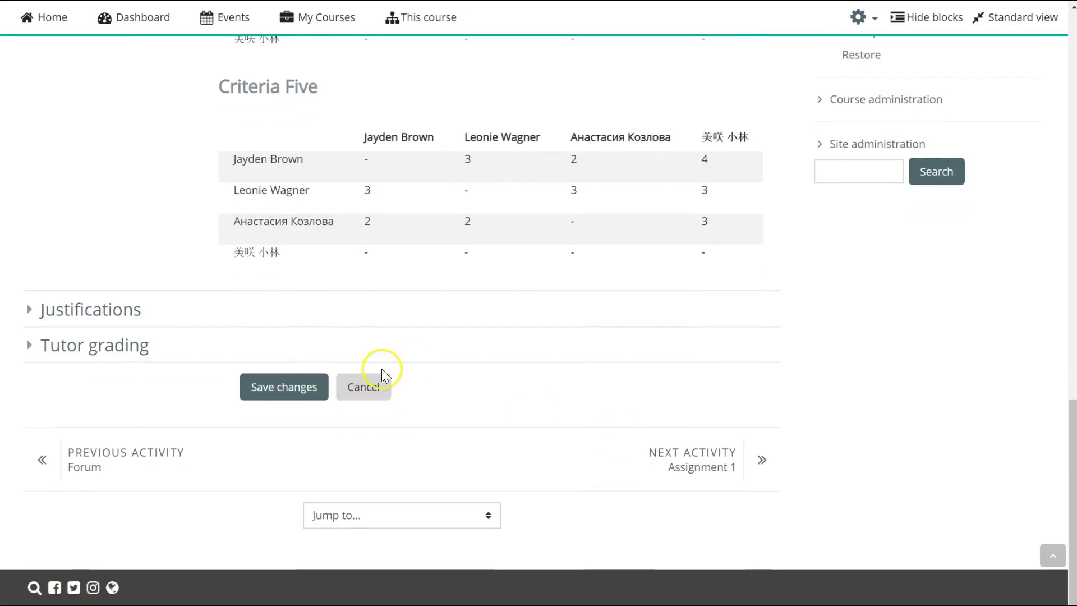
Expand Justifications to read members' comments like 'Worked very hard', 'Brilliant' and 'Terrible'.
{"action": "left_click", "coordinate": [32, 314]}
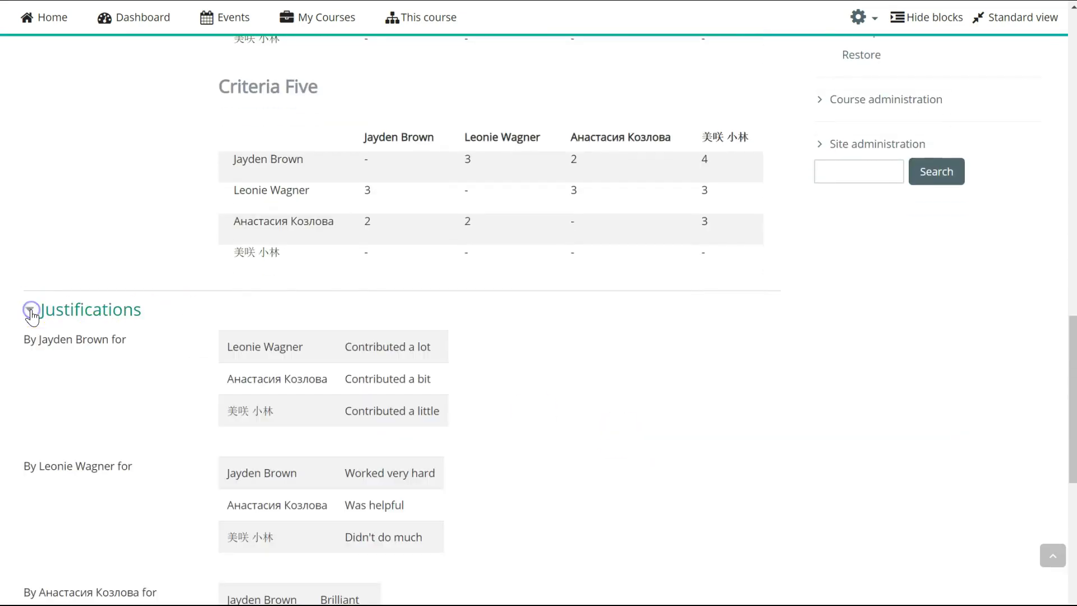
{"action": "scroll", "coordinate": [503, 368], "scroll_direction": "down", "scroll_amount": 4}
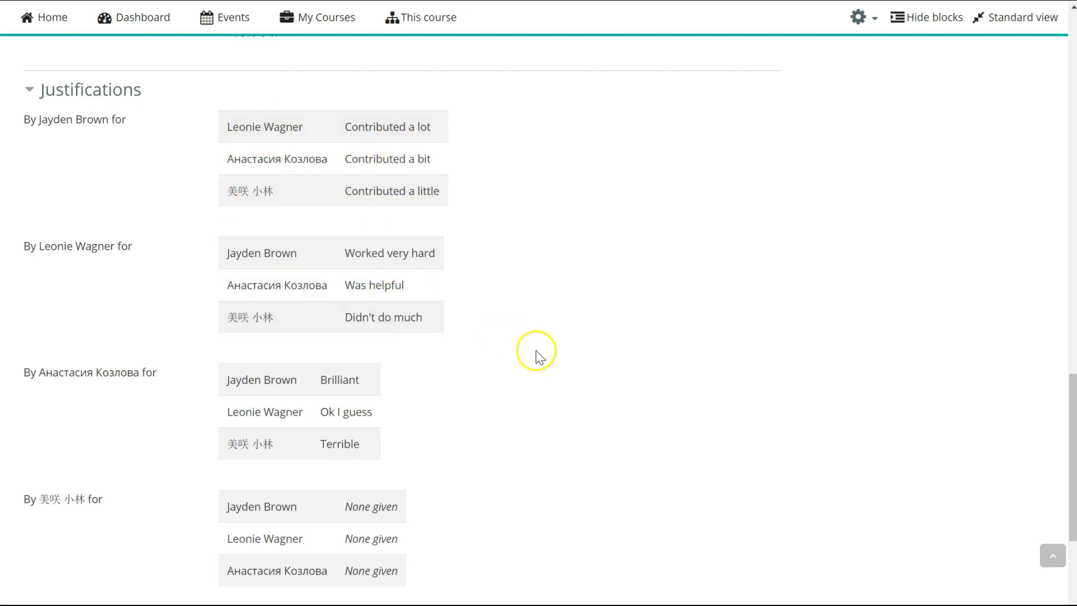
{"action": "scroll", "coordinate": [538, 361], "scroll_direction": "down", "scroll_amount": 4}
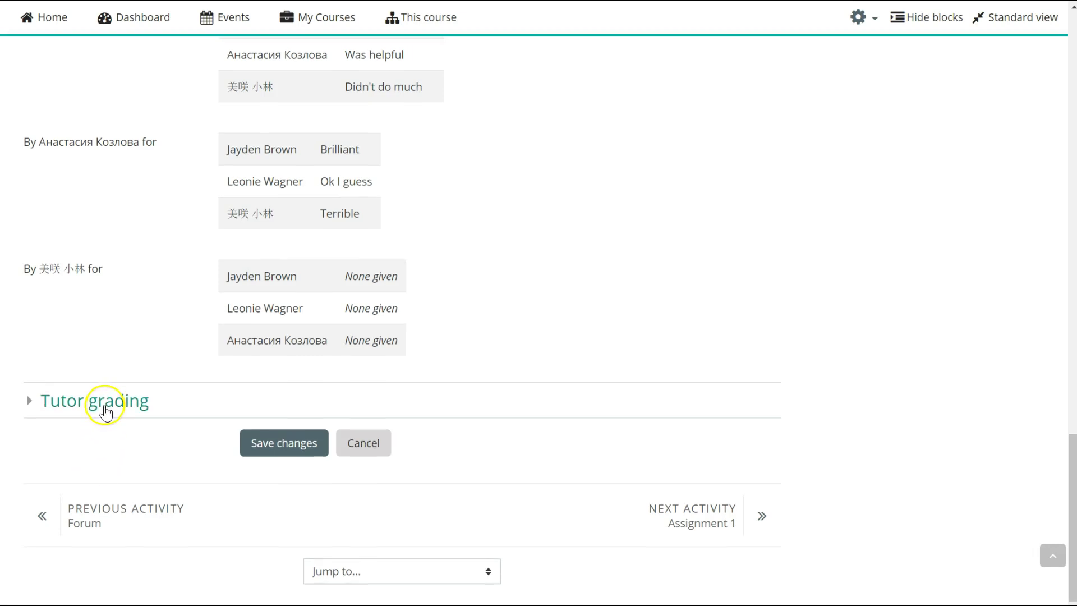
Confirm Colours A's group grade of 65 and save the tutor grading.
{"action": "left_click", "coordinate": [103, 408]}
{"action": "scroll", "coordinate": [104, 408], "scroll_direction": "down", "scroll_amount": 4}
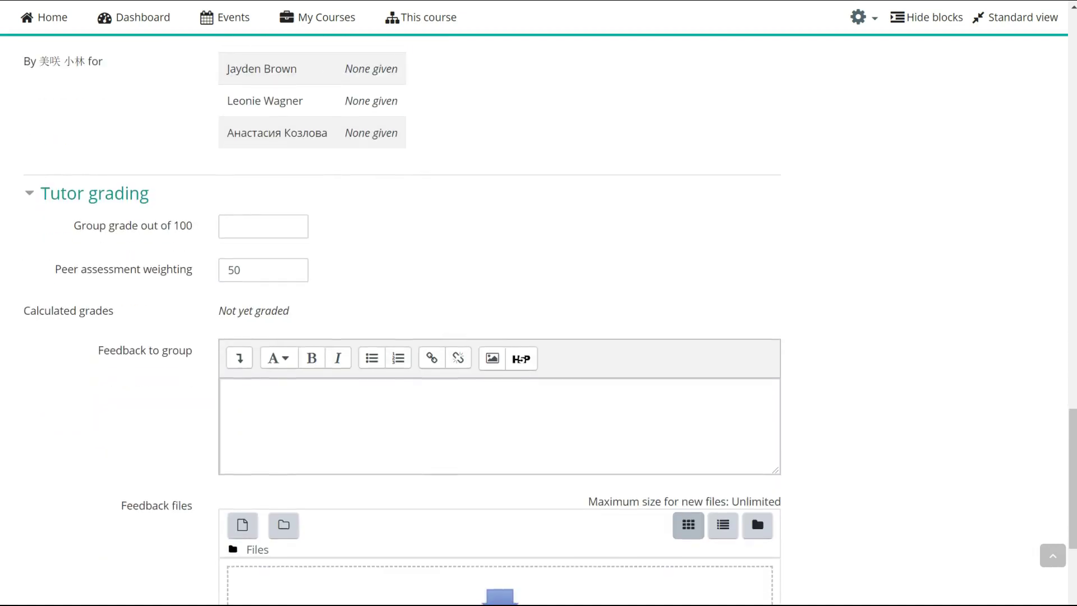
{"action": "left_click", "coordinate": [263, 226]}
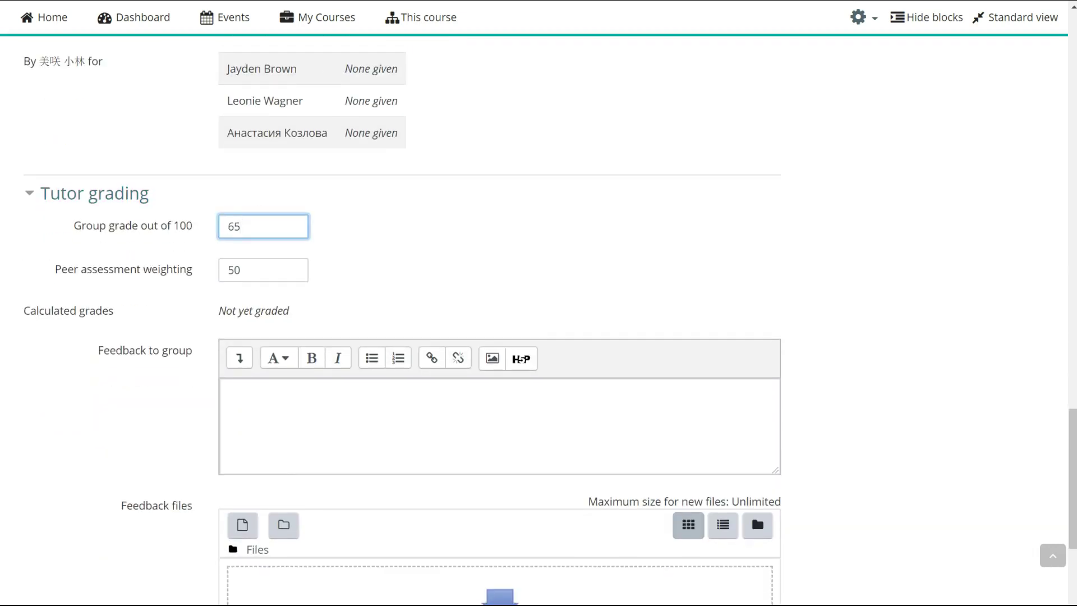
{"action": "left_click", "coordinate": [517, 263]}
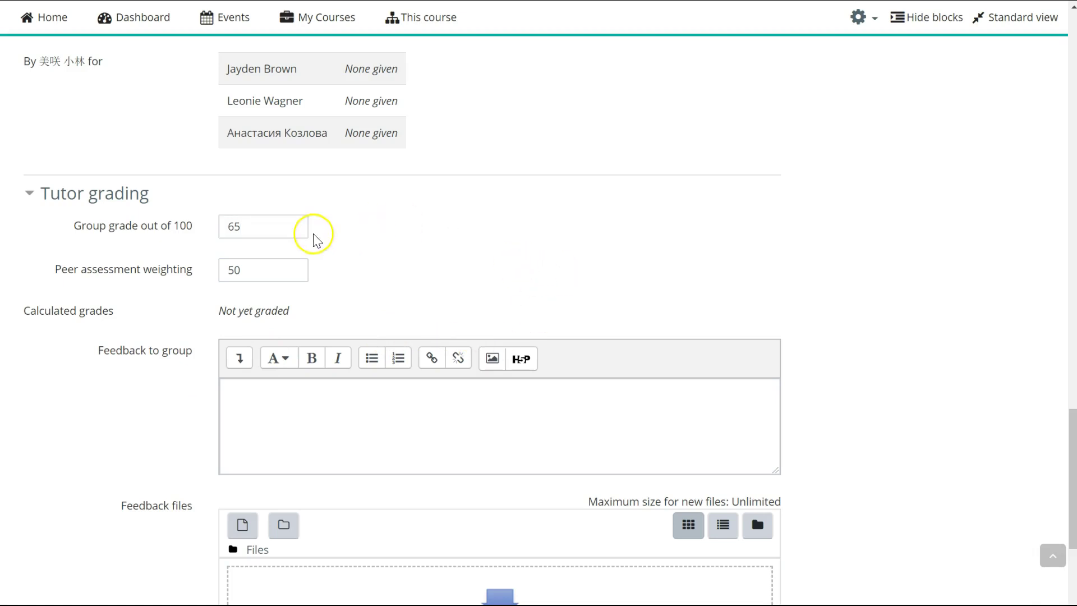
{"action": "scroll", "coordinate": [374, 214], "scroll_direction": "down", "scroll_amount": 2}
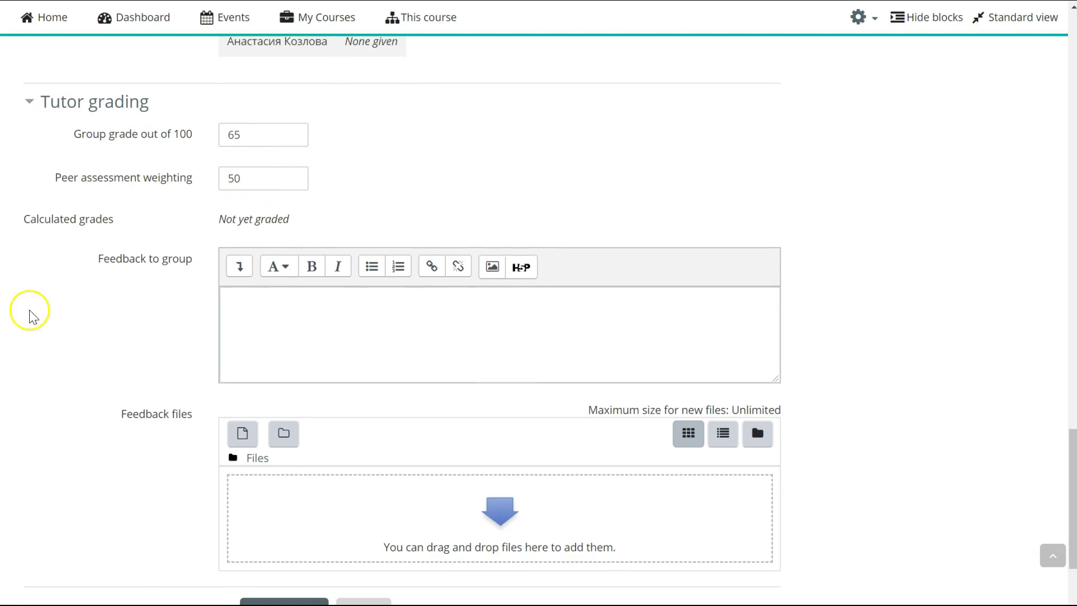
{"action": "scroll", "coordinate": [28, 311], "scroll_direction": "down", "scroll_amount": 2}
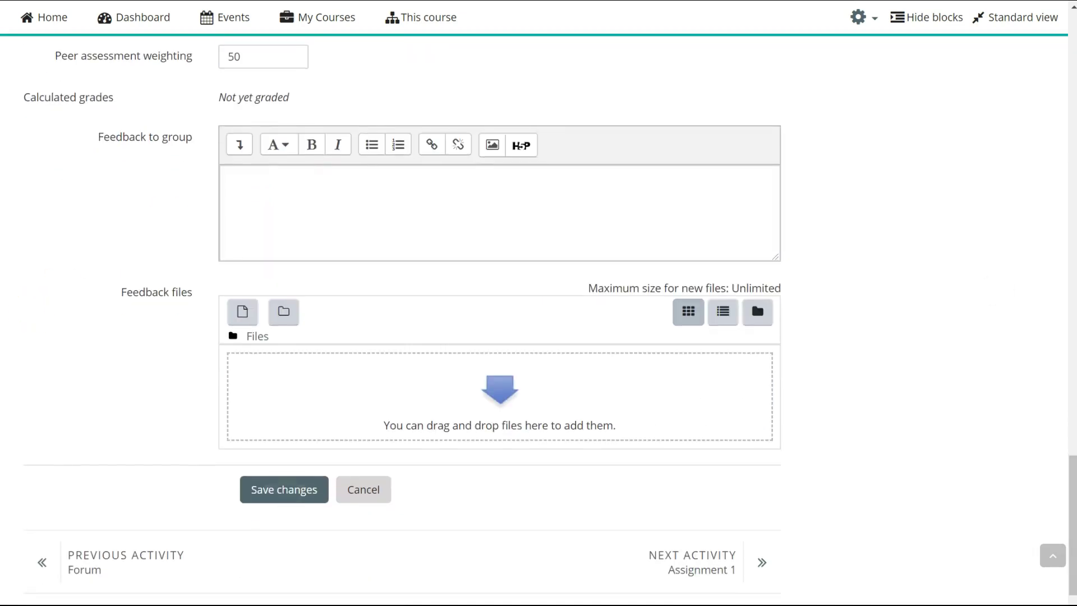
{"action": "key", "text": "Return"}
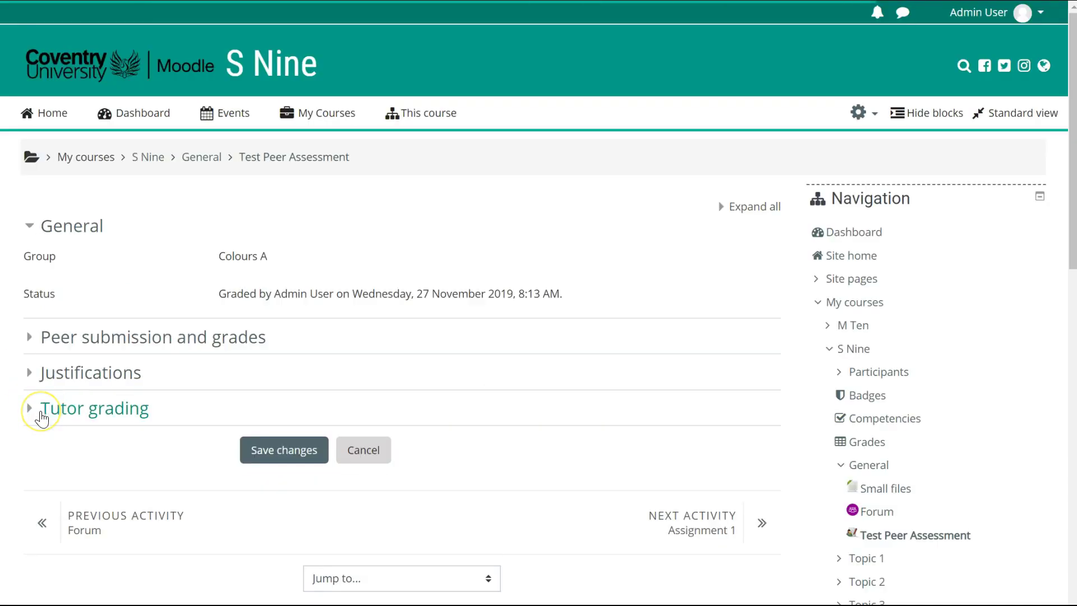
Expand Colours A's tutor grading details and save the form to show calculated grades.
{"action": "left_click", "coordinate": [49, 416]}
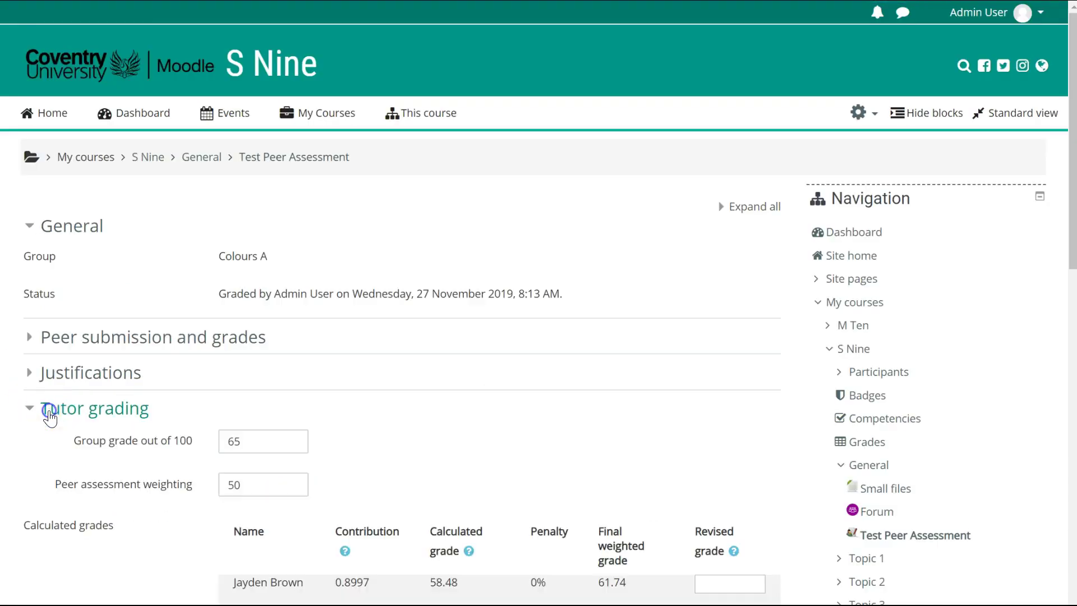
{"action": "scroll", "coordinate": [539, 337], "scroll_direction": "down", "scroll_amount": 5}
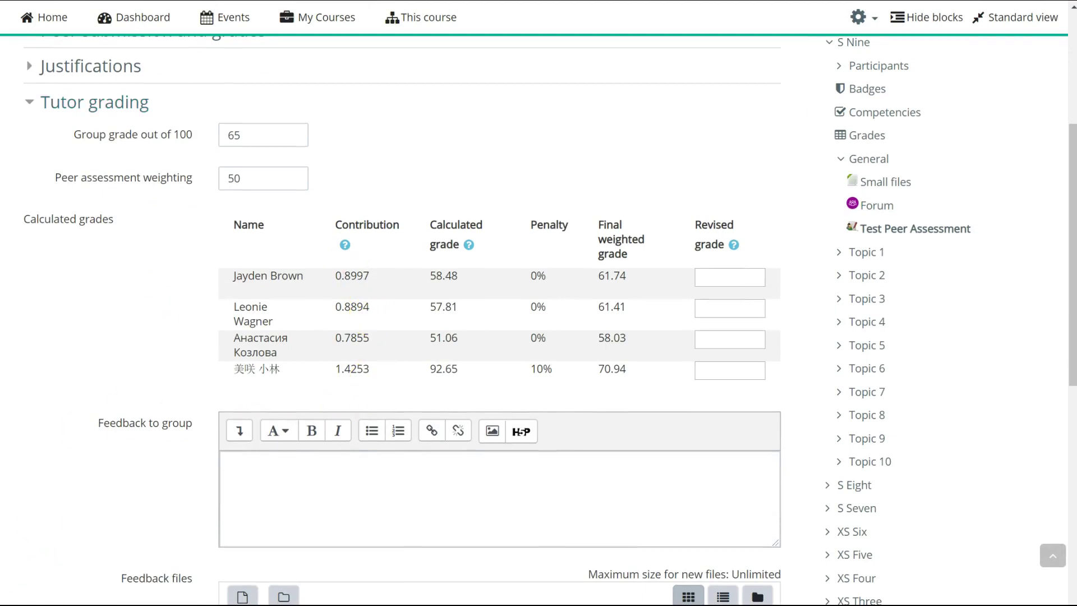
{"action": "scroll", "coordinate": [111, 305], "scroll_direction": "down", "scroll_amount": 1}
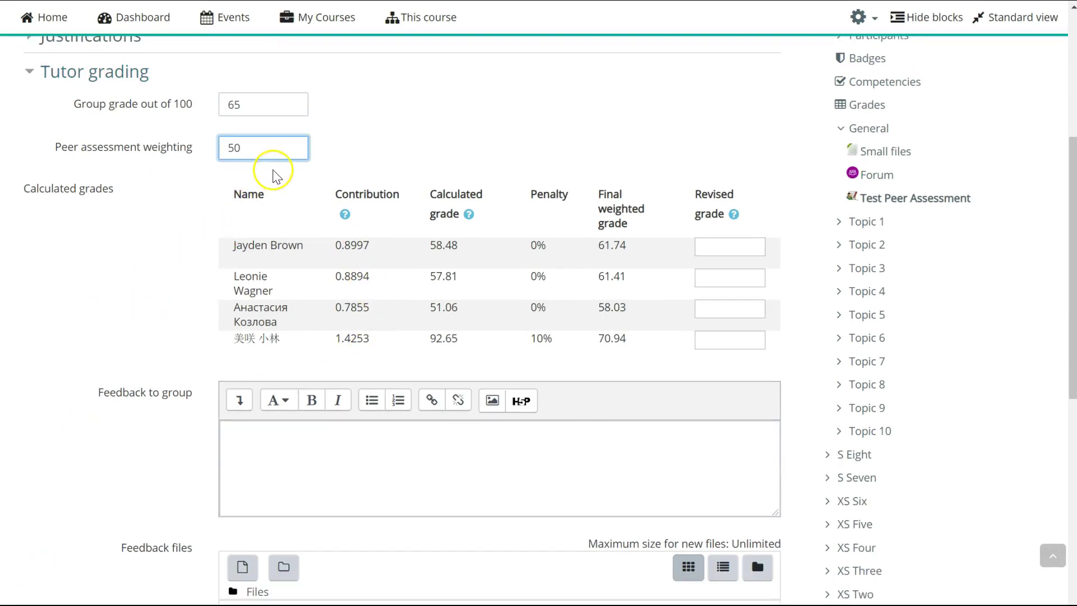
{"action": "scroll", "coordinate": [277, 177], "scroll_direction": "down", "scroll_amount": 5}
{"action": "left_click", "coordinate": [284, 450]}
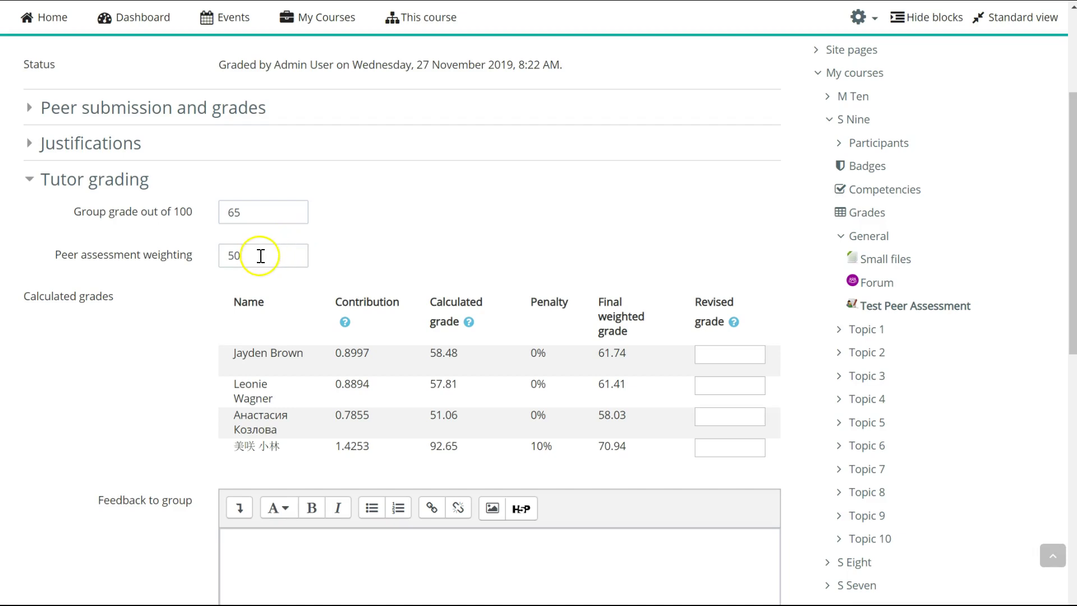
Change the peer assessment weighting from 50 to 0 and review the weighted grades.
{"action": "left_click", "coordinate": [261, 256]}
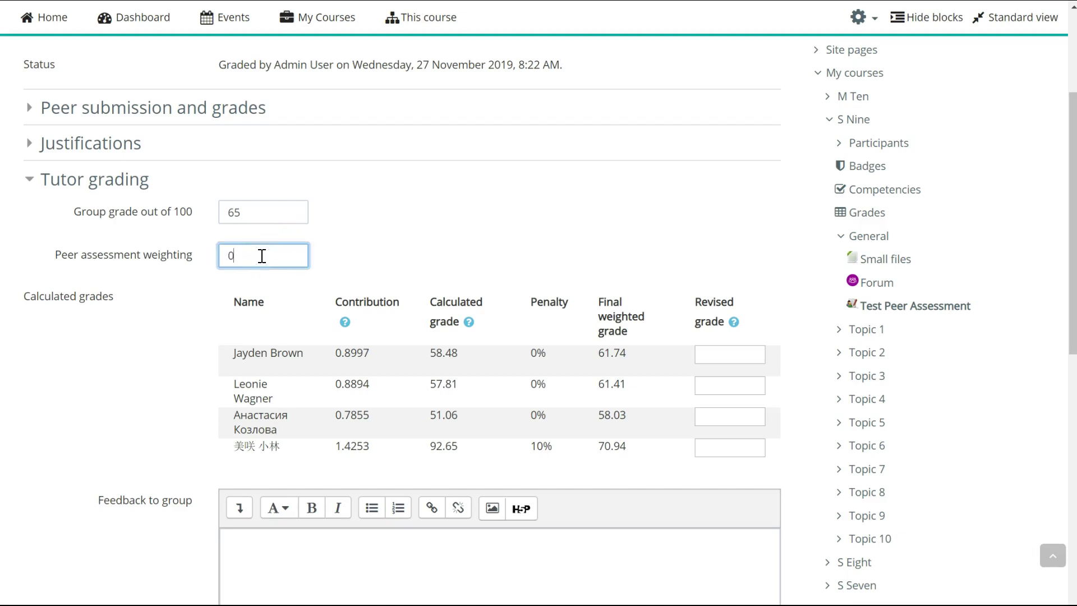
{"action": "left_click", "coordinate": [558, 216]}
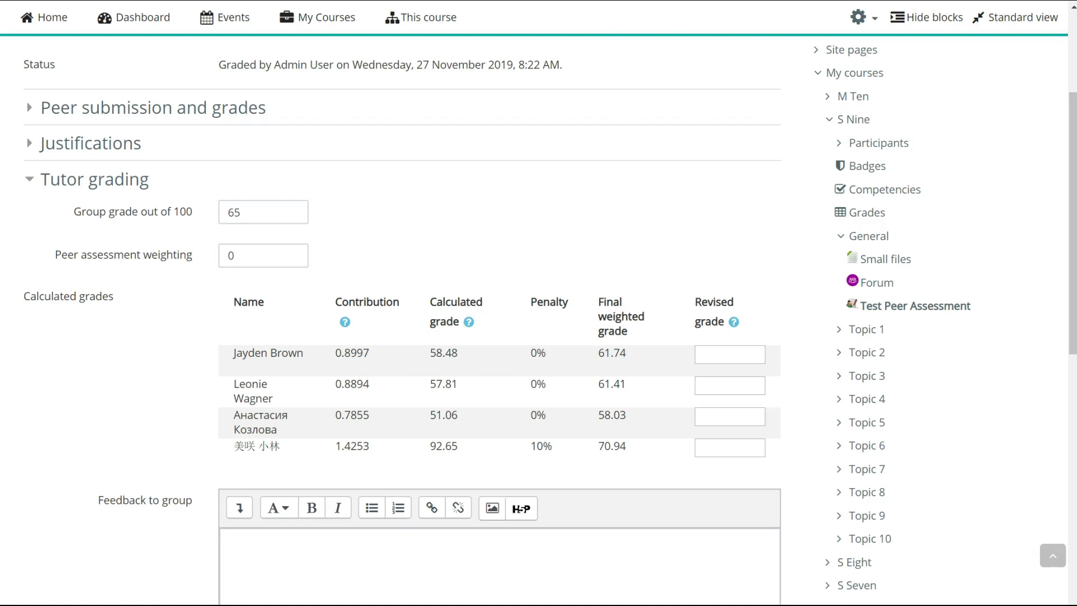
{"action": "scroll", "coordinate": [538, 323], "scroll_direction": "down", "scroll_amount": 1}
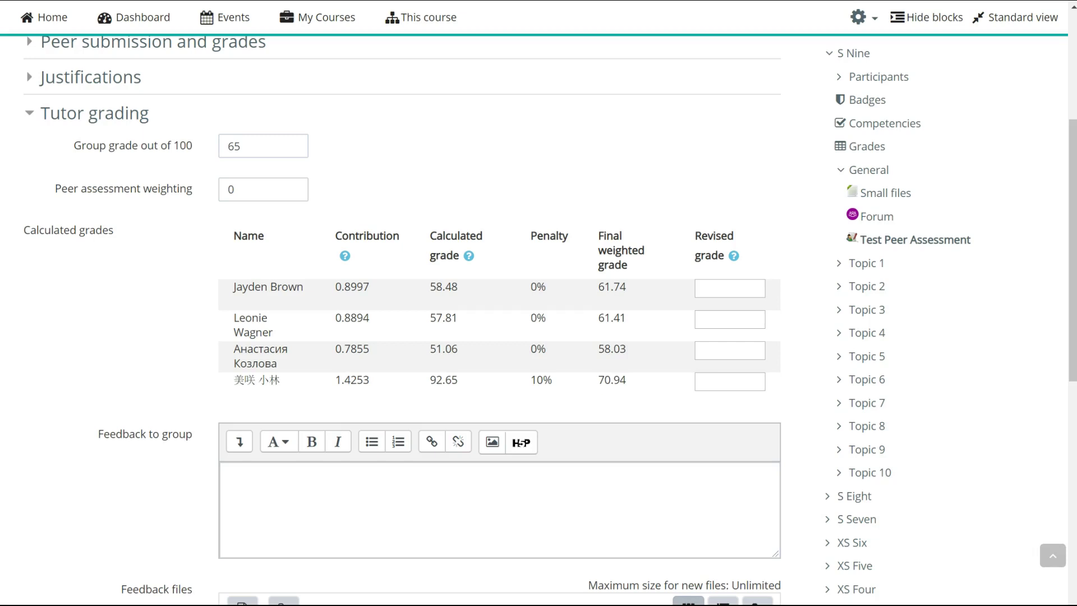
{"action": "scroll", "coordinate": [539, 320], "scroll_direction": "down", "scroll_amount": 2}
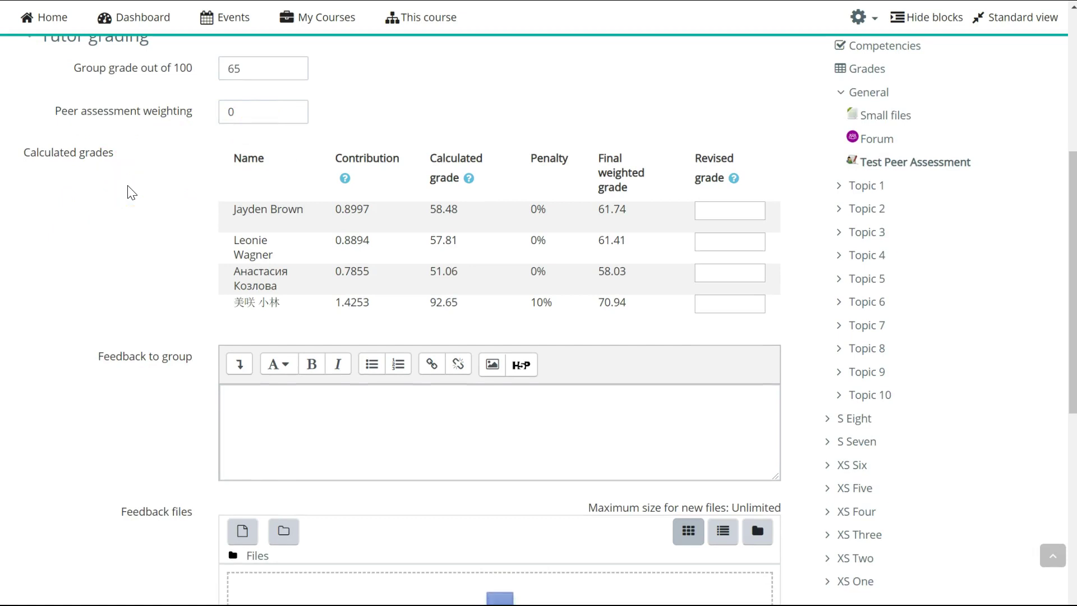
{"action": "scroll", "coordinate": [130, 191], "scroll_direction": "down", "scroll_amount": 5}
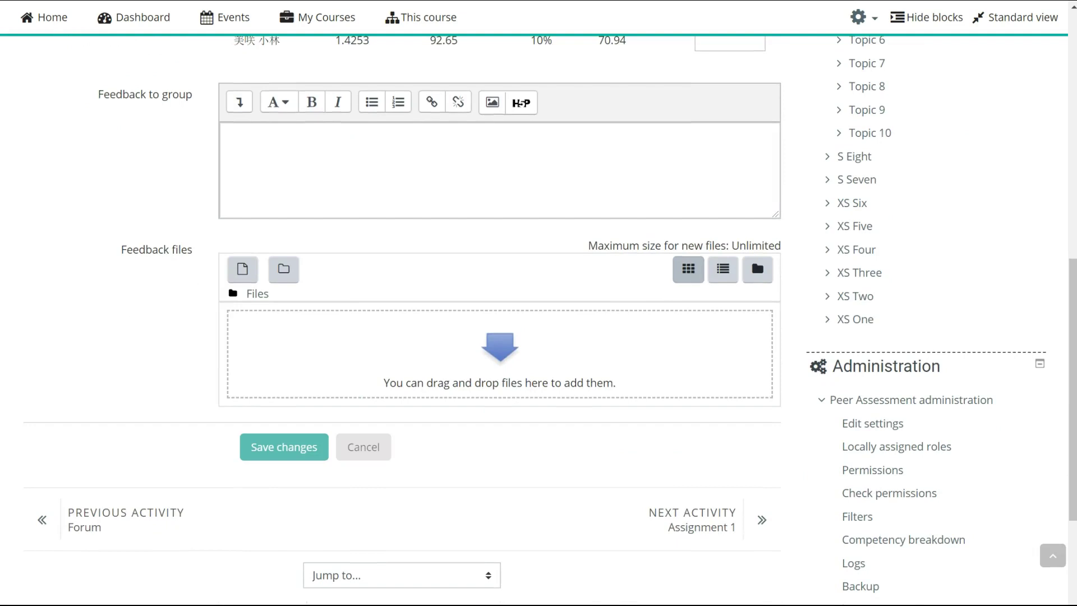
Save the 0 peer assessment weighting and scroll to the Calculated grades table.
{"action": "left_click", "coordinate": [284, 447]}
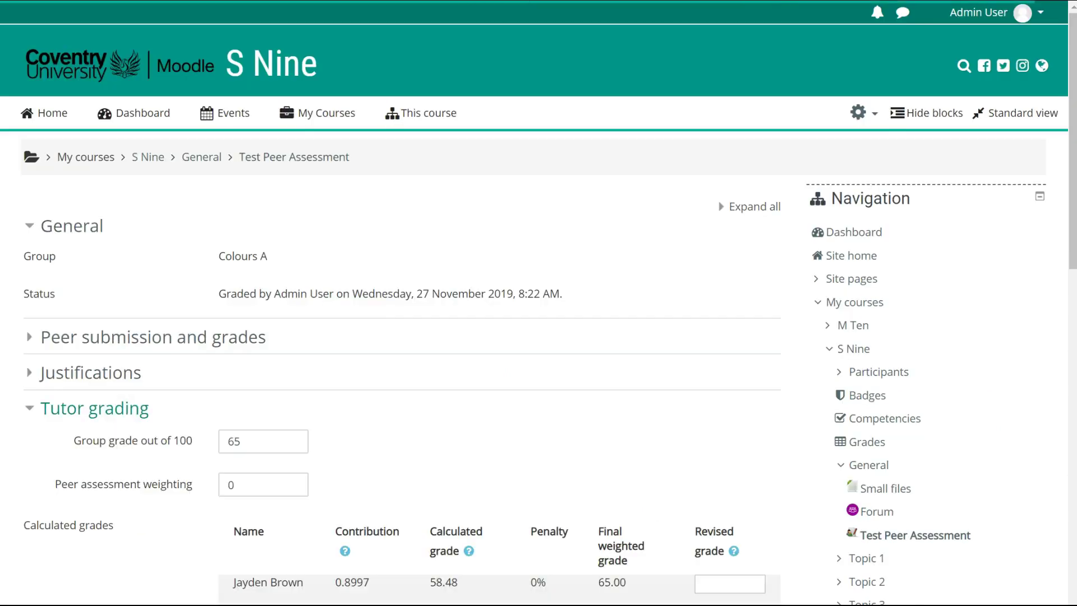
{"action": "scroll", "coordinate": [539, 303], "scroll_direction": "down", "scroll_amount": 7}
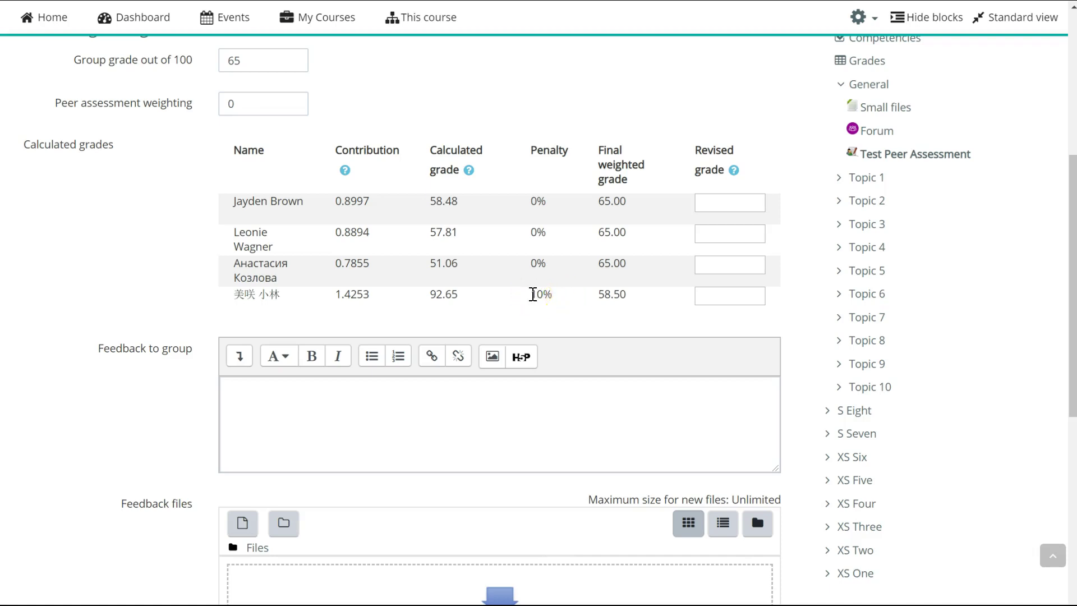
Set the peer assessment weighting to 60 and save it.
{"action": "left_click", "coordinate": [286, 102]}
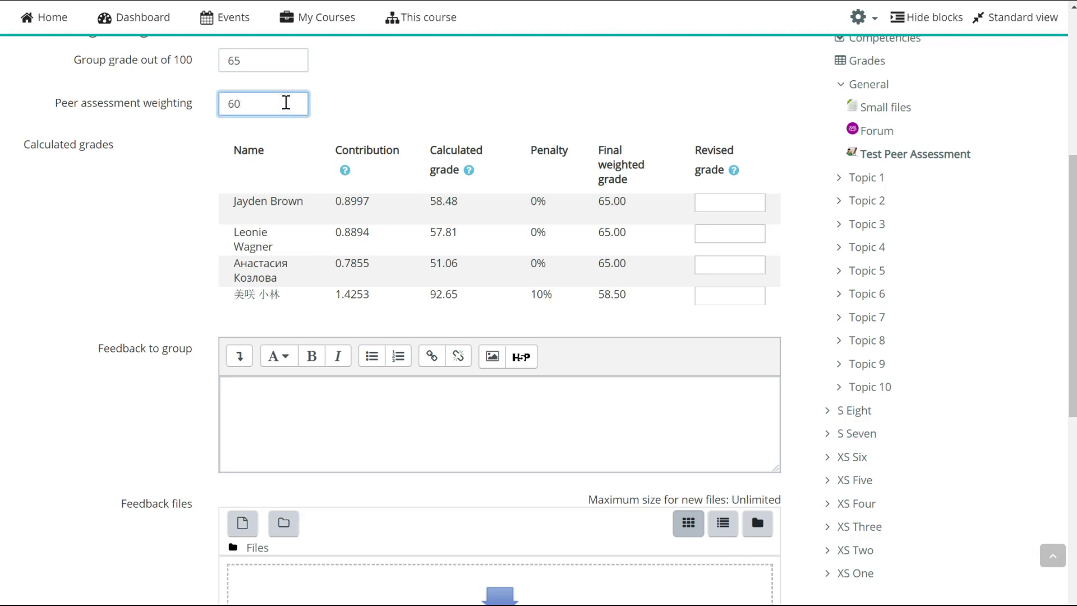
{"action": "scroll", "coordinate": [285, 103], "scroll_direction": "down", "scroll_amount": 7}
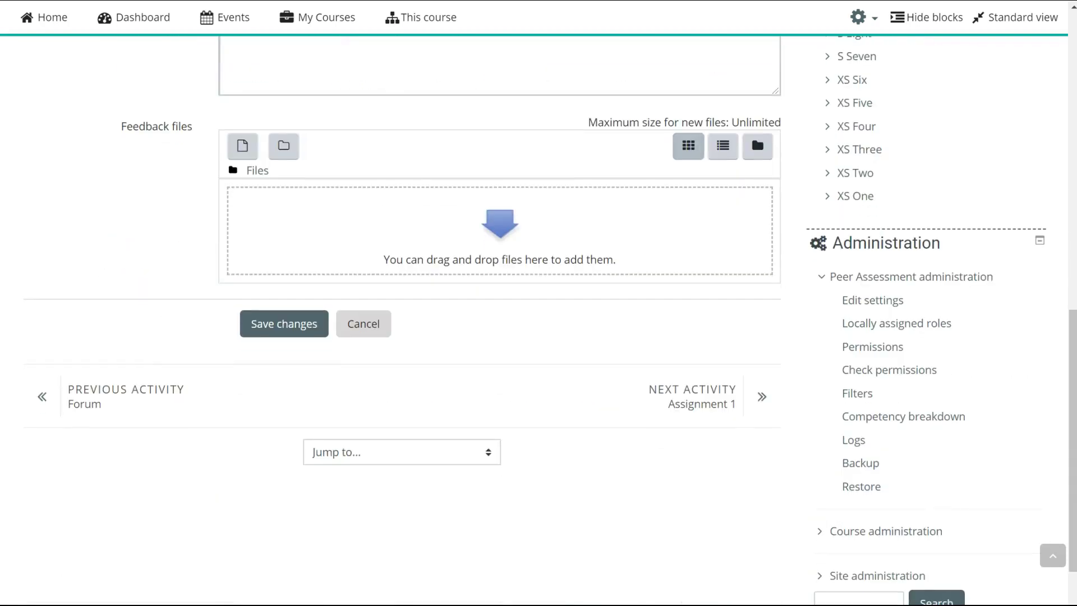
{"action": "key", "text": "Return"}
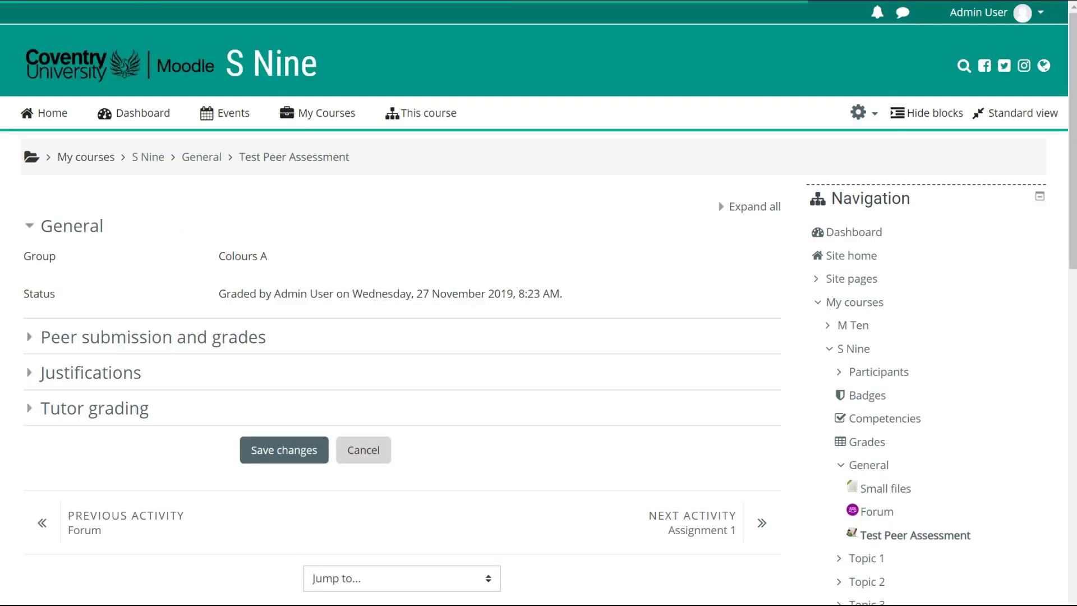
Reopen the Tutor grading details and highlight the 1.4253 contribution value.
{"action": "left_click", "coordinate": [94, 408]}
{"action": "scroll", "coordinate": [757, 537], "scroll_direction": "down", "scroll_amount": 6}
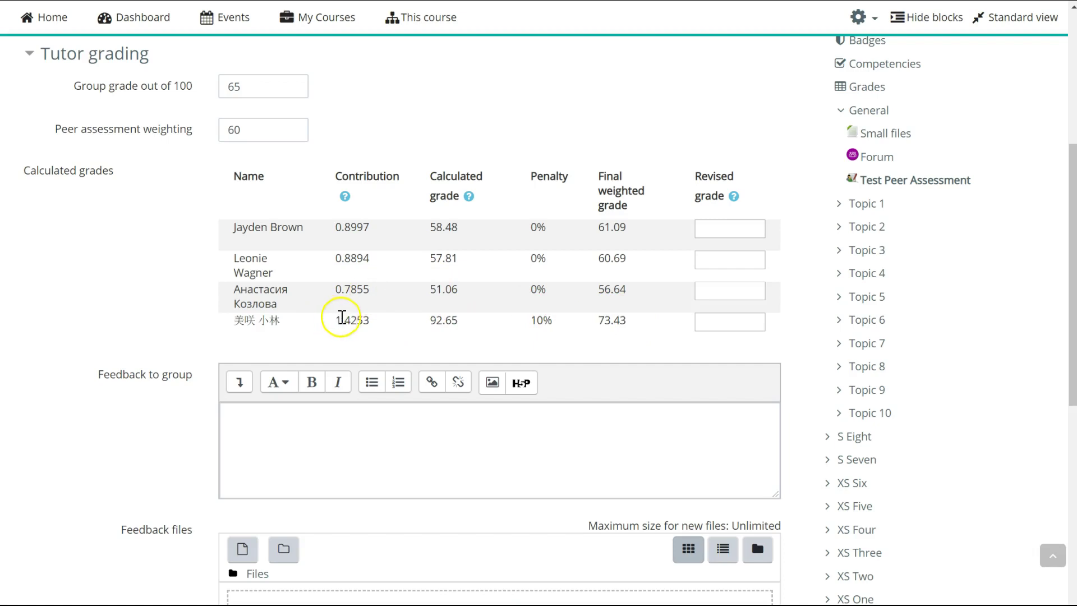
{"action": "left_click_drag", "start_coordinate": [335, 325], "coordinate": [378, 335]}
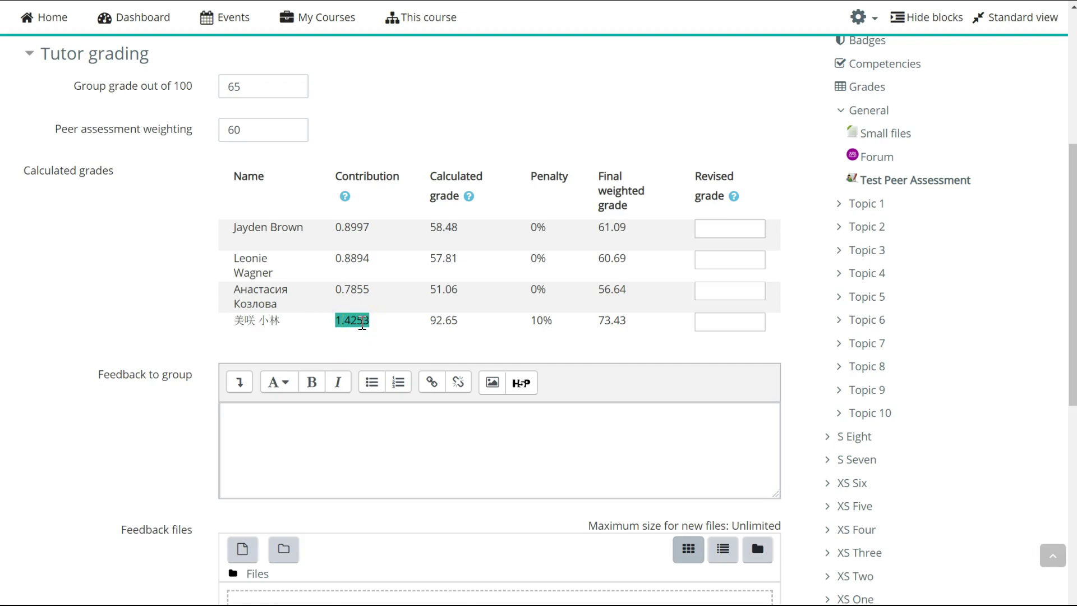
Enter trial revised grades 60, 50, 66 and 77 for the four students.
{"action": "left_click", "coordinate": [254, 136]}
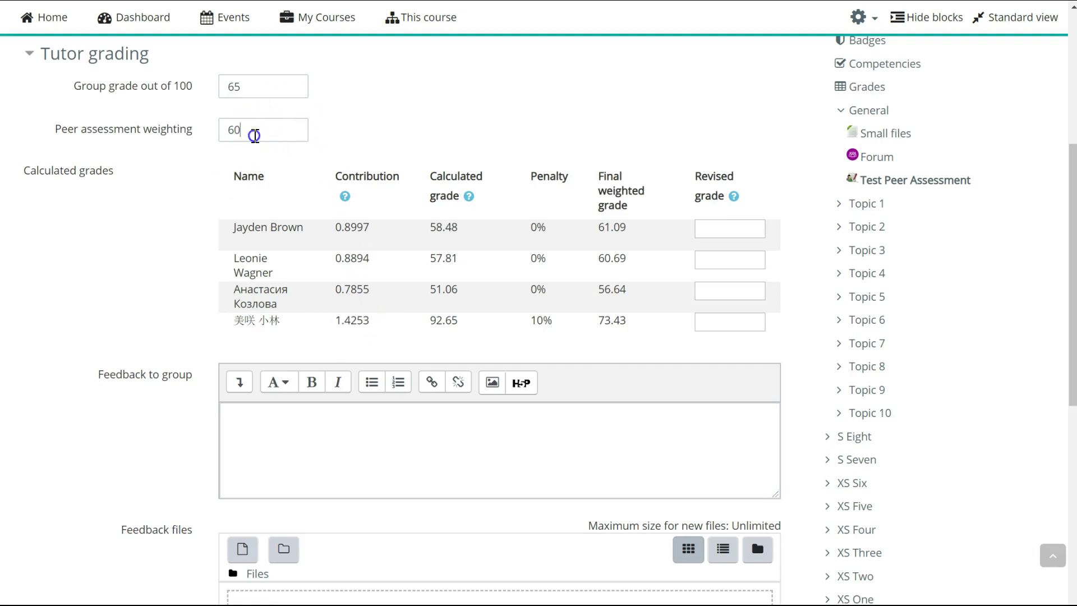
{"action": "left_click", "coordinate": [729, 233]}
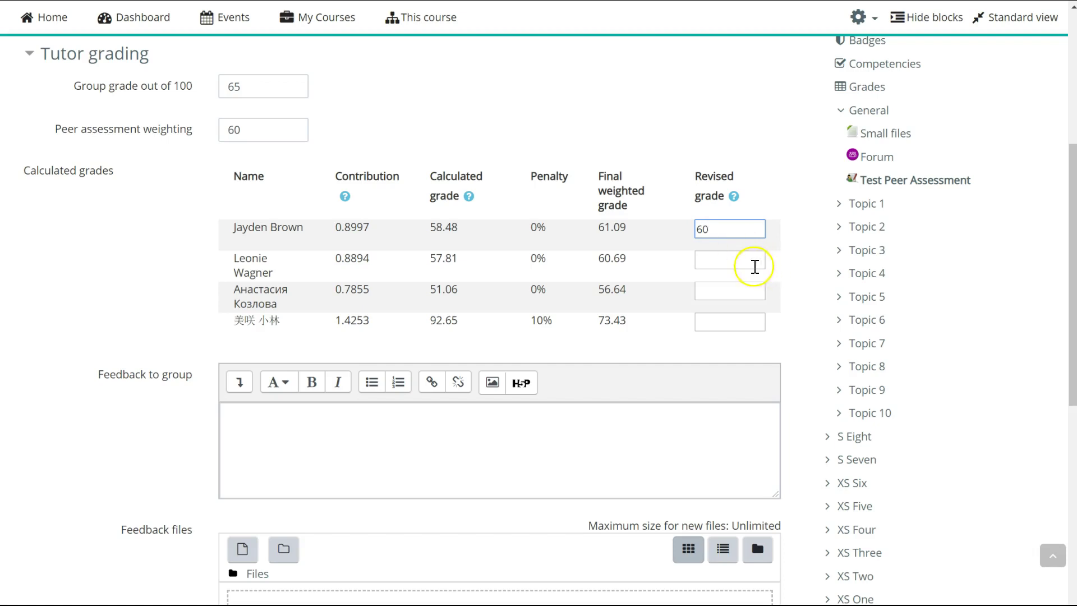
{"action": "left_click", "coordinate": [753, 261]}
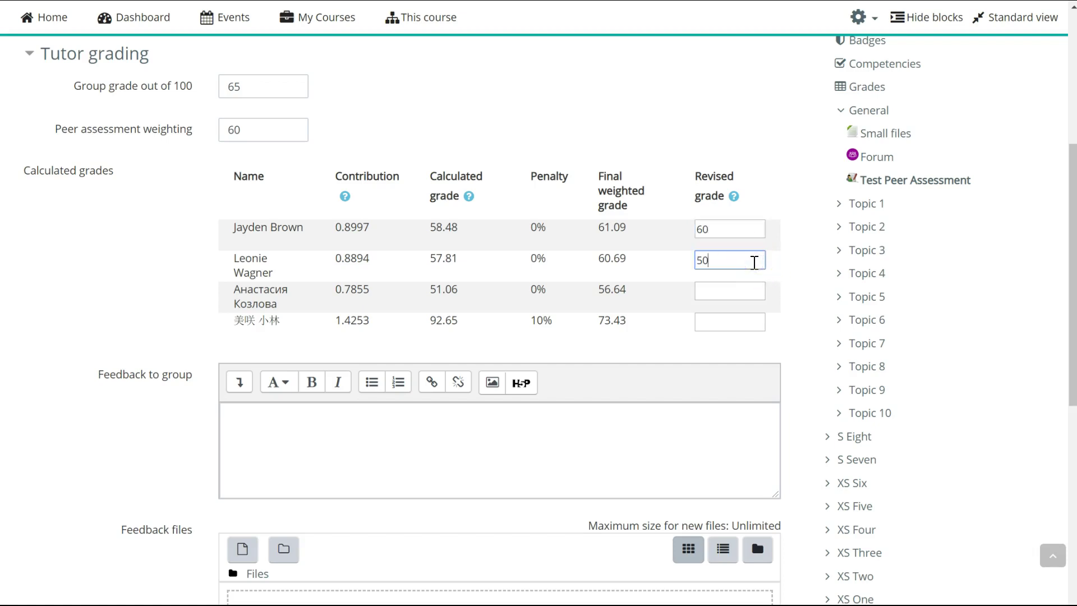
{"action": "key", "text": "Tab"}
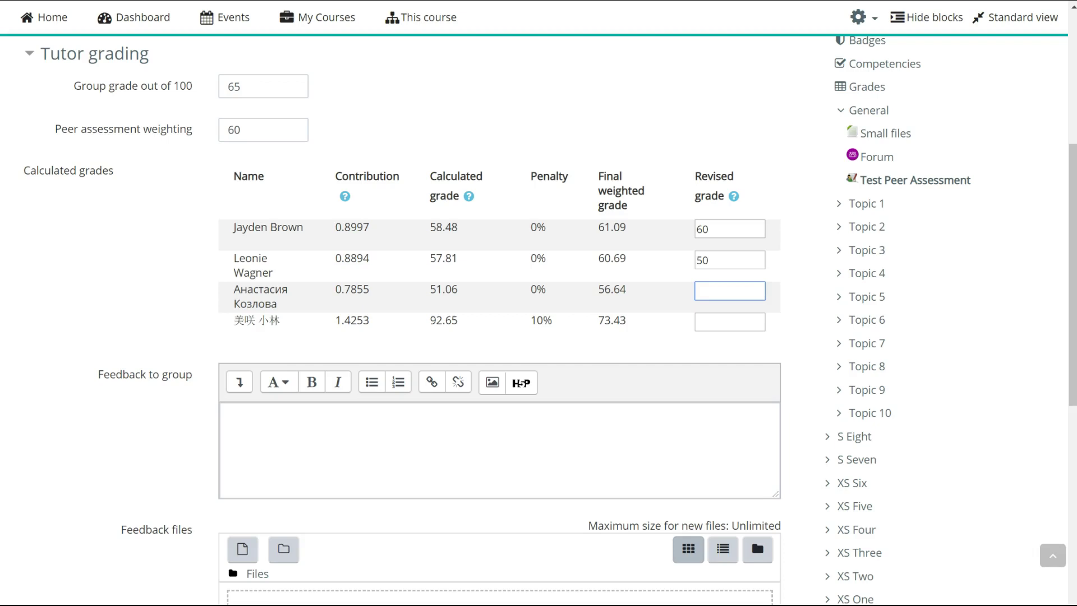
{"action": "key", "text": "Tab"}
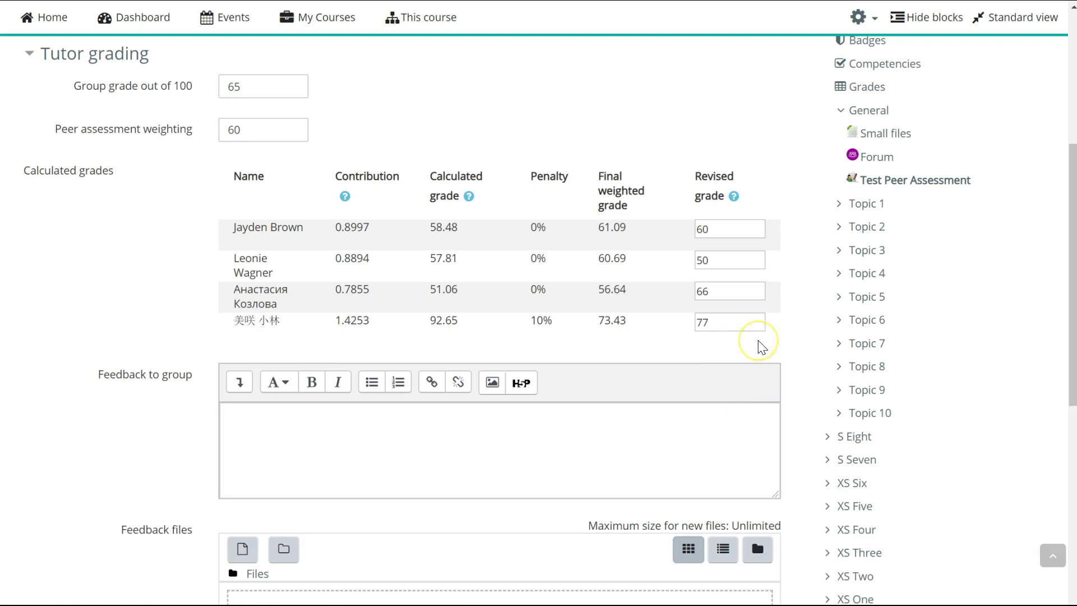
Clear the four revised grades and add 'Tutor feedback....' as group feedback.
{"action": "scroll", "coordinate": [762, 347], "scroll_direction": "down", "scroll_amount": 2}
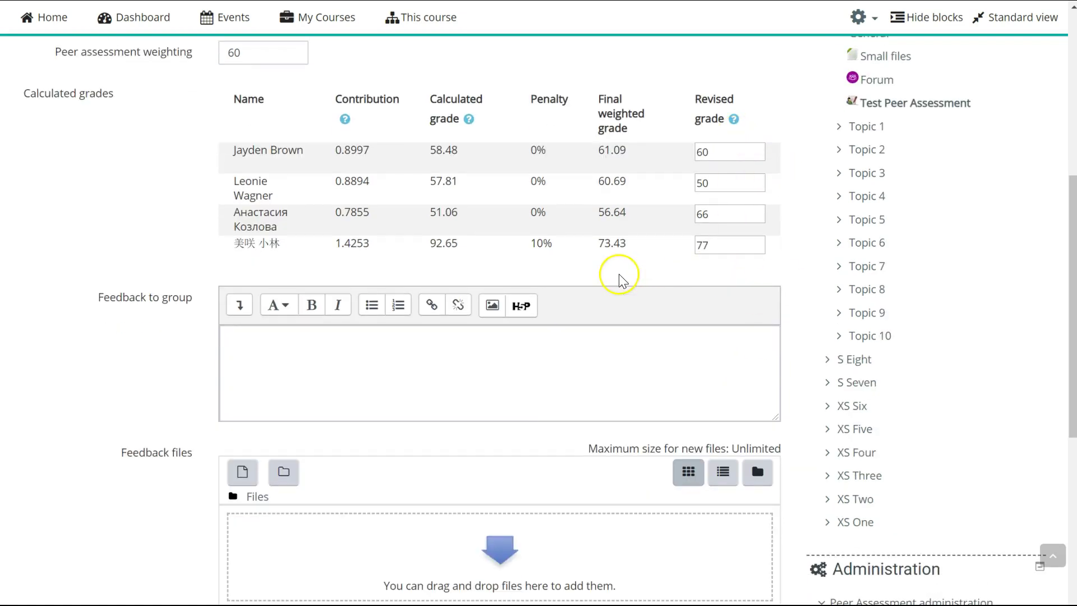
{"action": "left_click", "coordinate": [720, 151]}
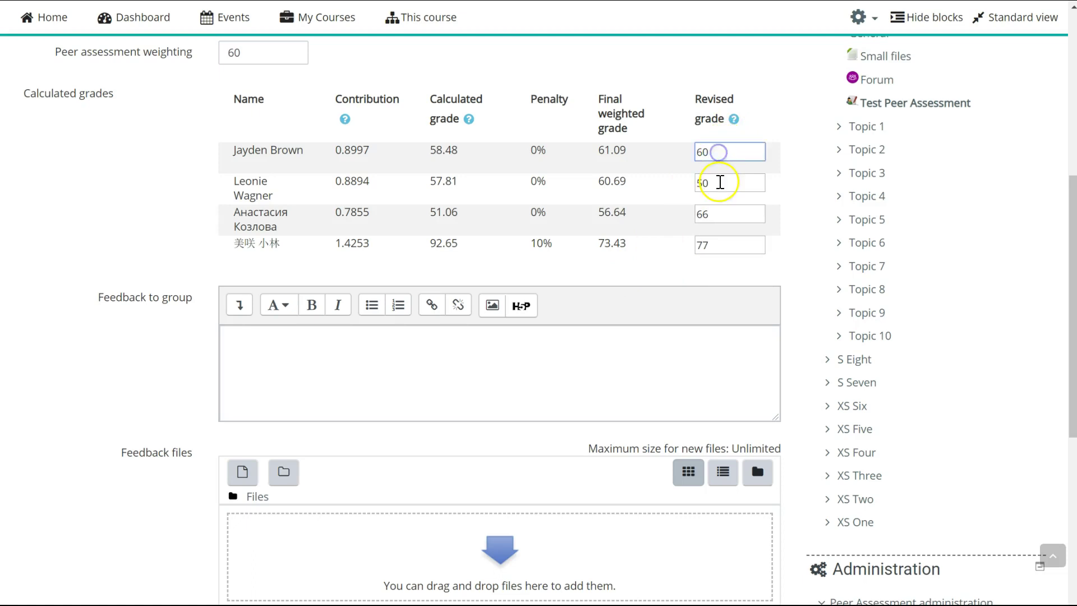
{"action": "left_click", "coordinate": [719, 182]}
{"action": "left_click", "coordinate": [721, 214]}
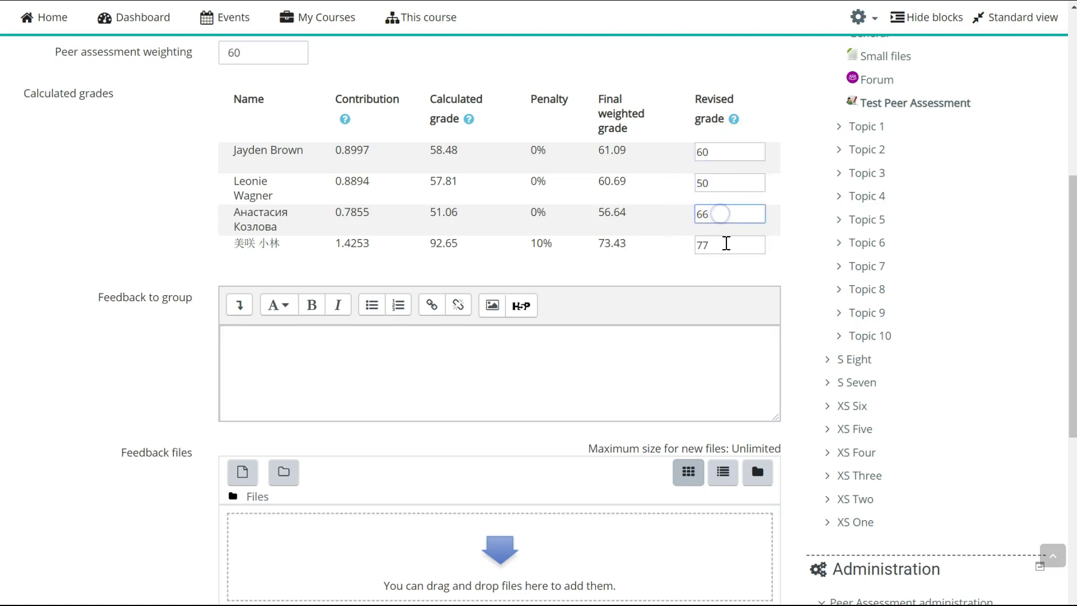
{"action": "left_click", "coordinate": [726, 243]}
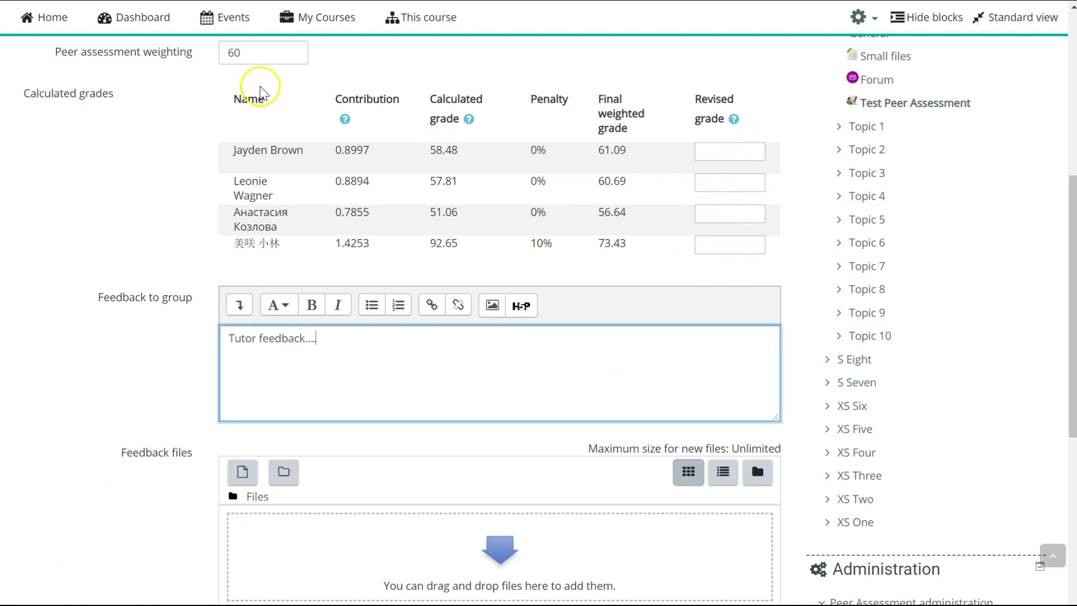
Set peer assessment weighting to 50 and save Colours A's tutor grading with its feedback.
{"action": "left_click", "coordinate": [255, 52]}
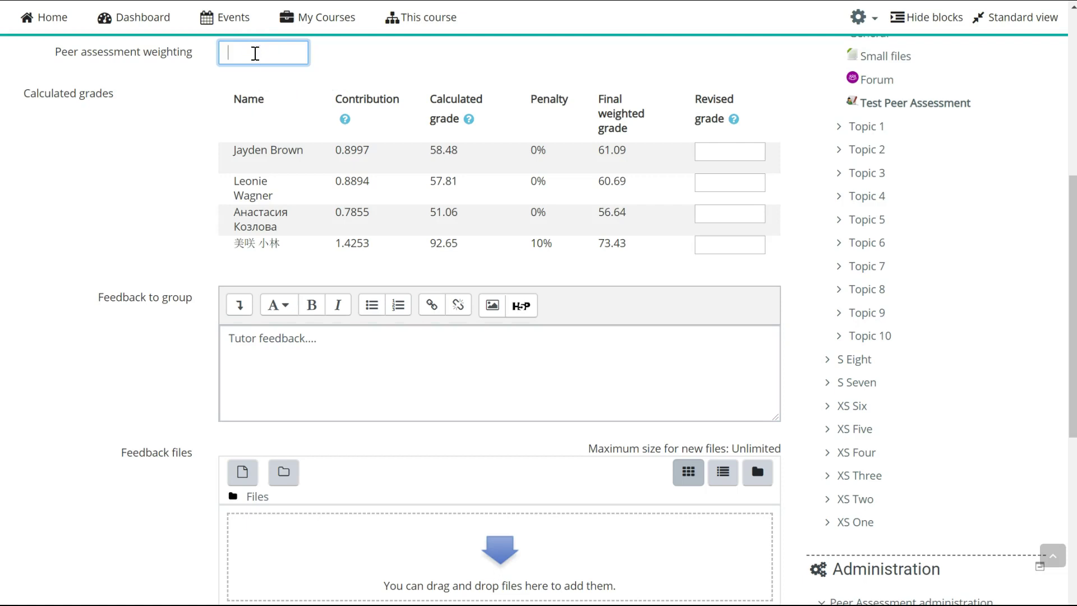
{"action": "type", "text": "50"}
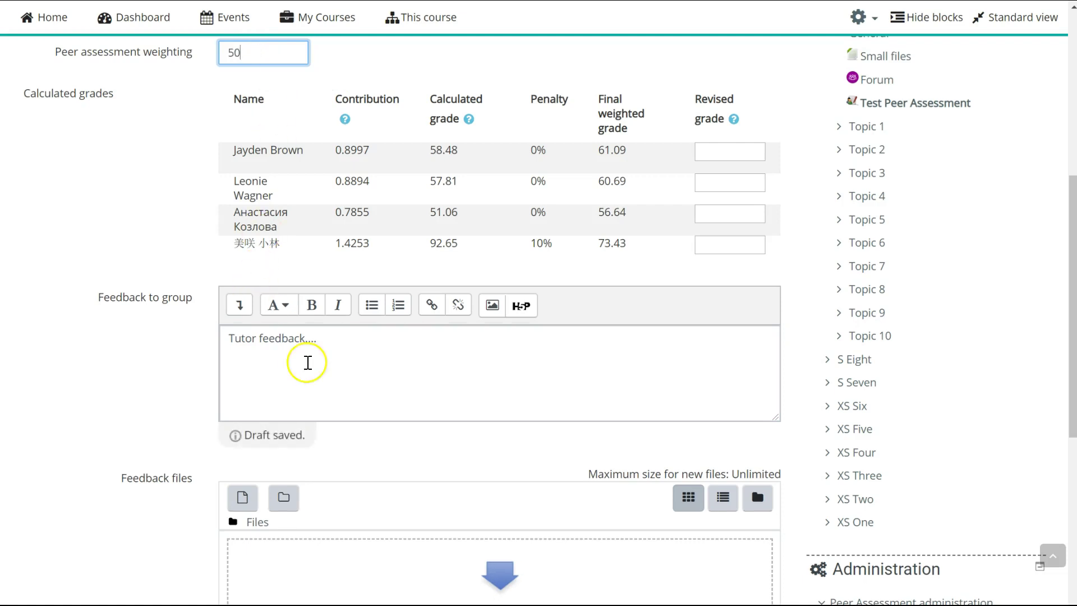
{"action": "left_click", "coordinate": [339, 343]}
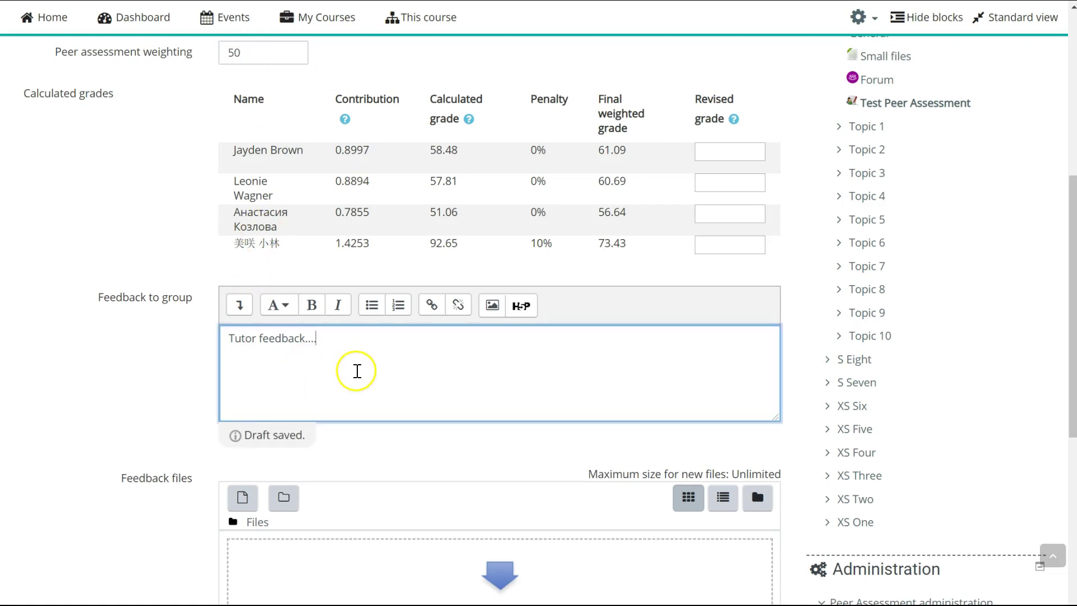
{"action": "scroll", "coordinate": [356, 371], "scroll_direction": "down", "scroll_amount": 4}
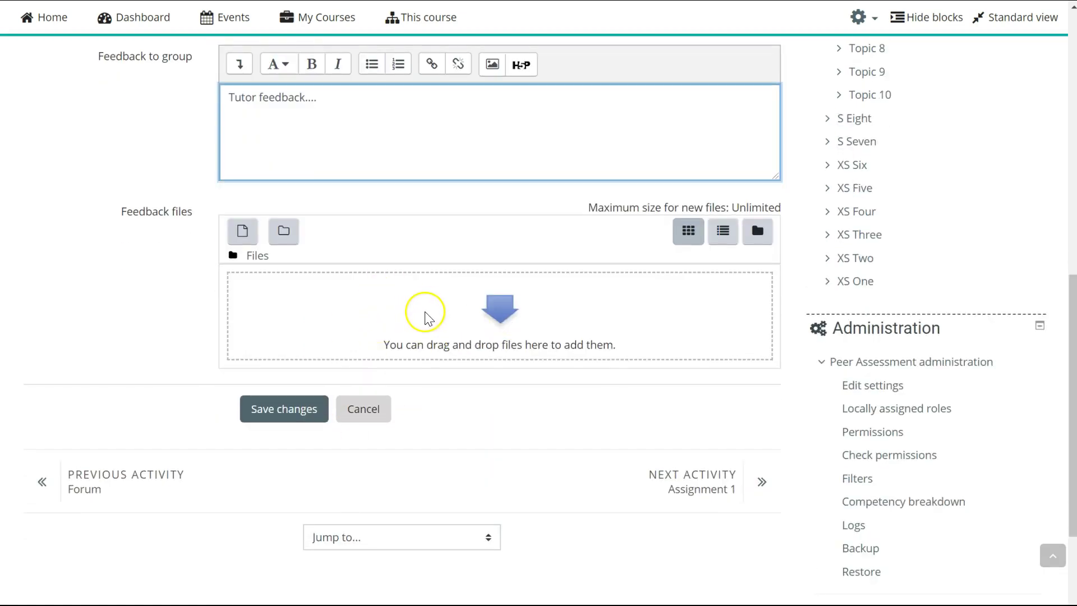
{"action": "left_click", "coordinate": [297, 413]}
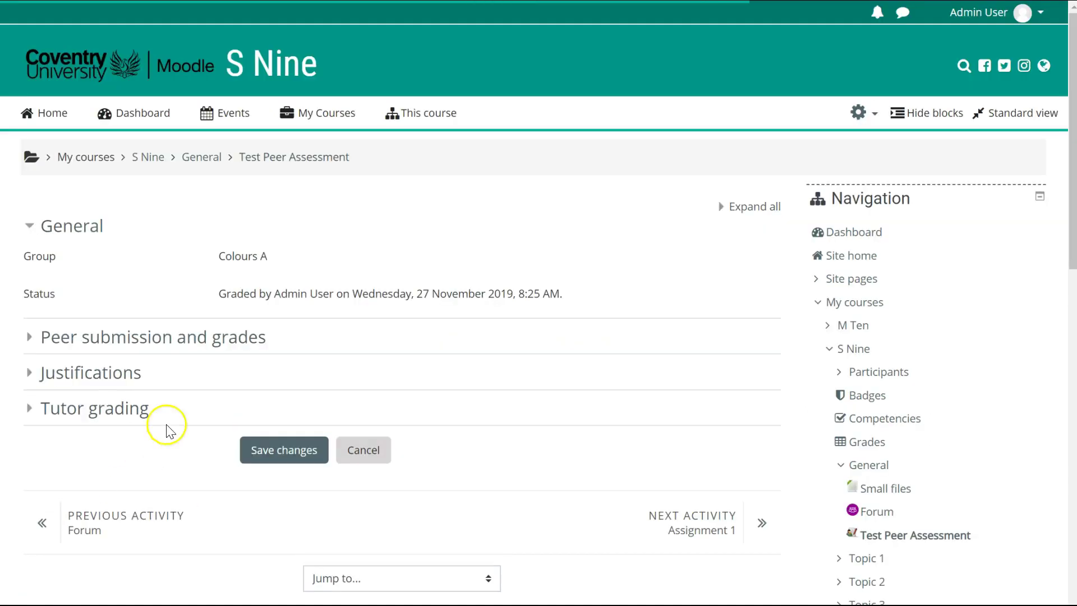
Return to the Test Peer Assessment overview and scroll through the groups down to Colours Y.
{"action": "left_click", "coordinate": [301, 158]}
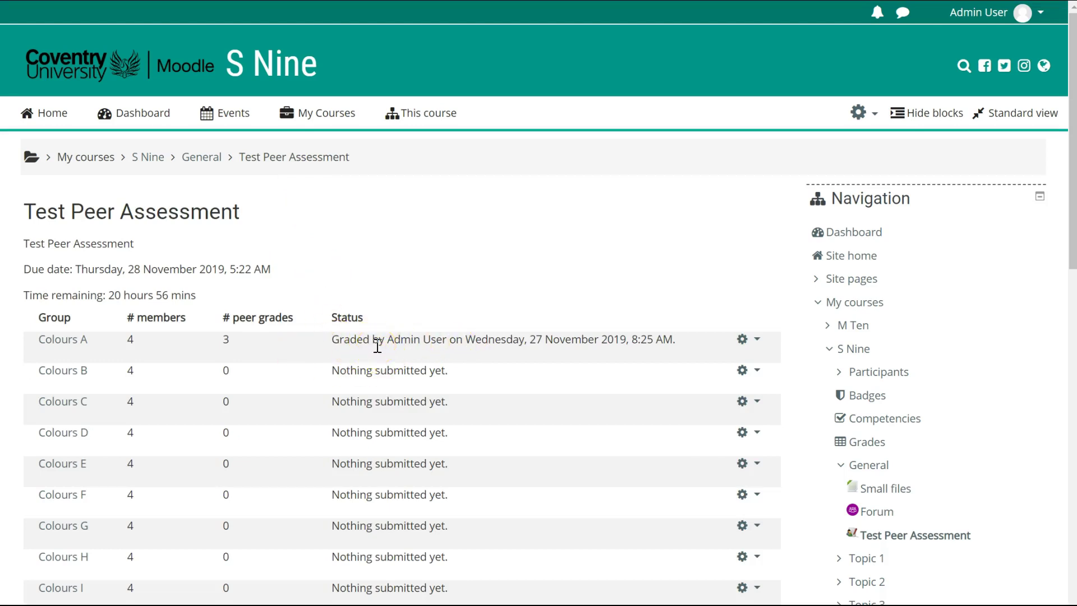
{"action": "scroll", "coordinate": [539, 303], "scroll_direction": "down", "scroll_amount": 5}
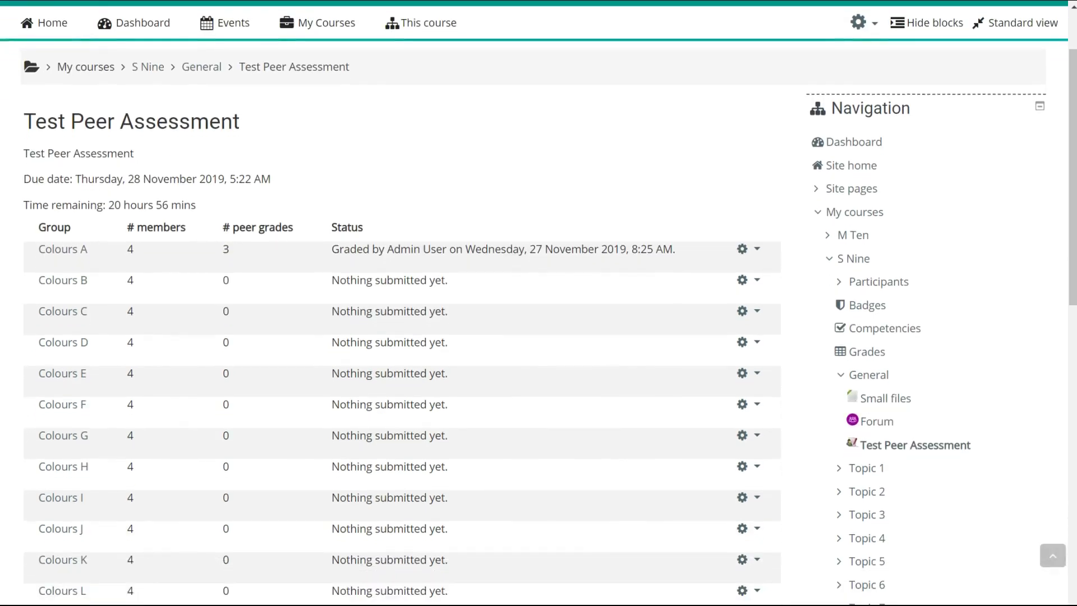
{"action": "scroll", "coordinate": [402, 303], "scroll_direction": "down", "scroll_amount": 10}
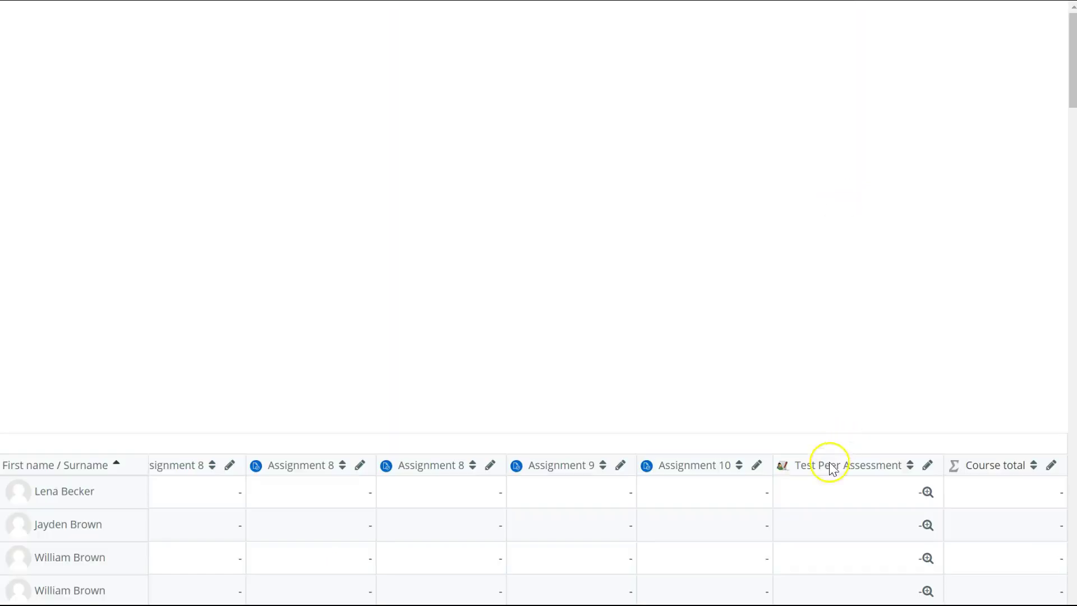
{"action": "scroll", "coordinate": [827, 501], "scroll_direction": "down", "scroll_amount": 20}
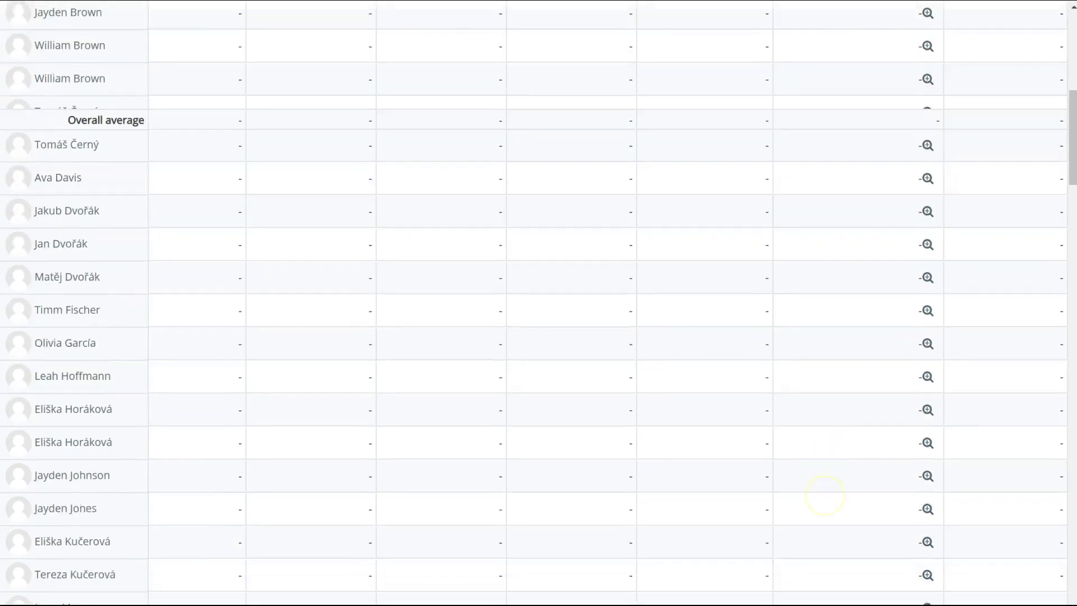
{"action": "scroll", "coordinate": [705, 301], "scroll_direction": "down", "scroll_amount": 8}
{"action": "scroll", "coordinate": [704, 301], "scroll_direction": "up", "scroll_amount": 20}
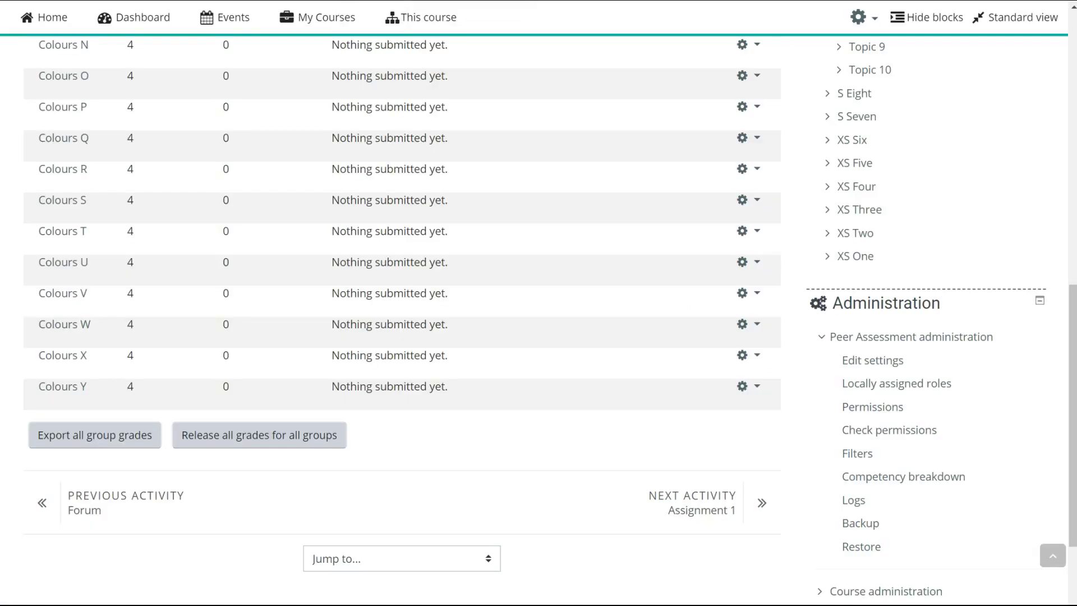
Release and confirm grades for all groups, so Colours A shows grades released.
{"action": "left_click", "coordinate": [242, 437]}
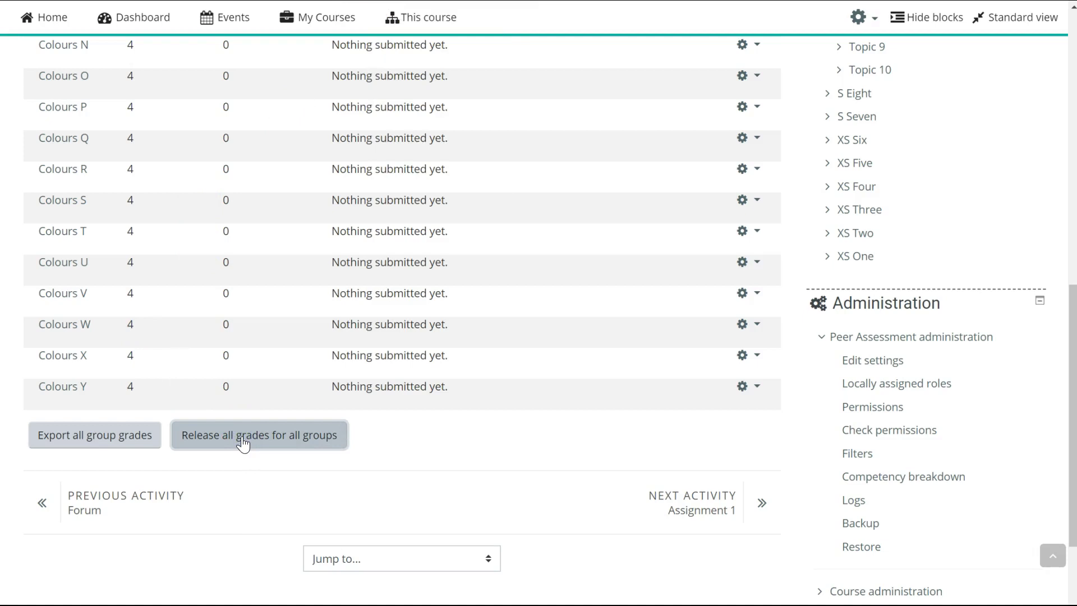
{"action": "left_click", "coordinate": [268, 437]}
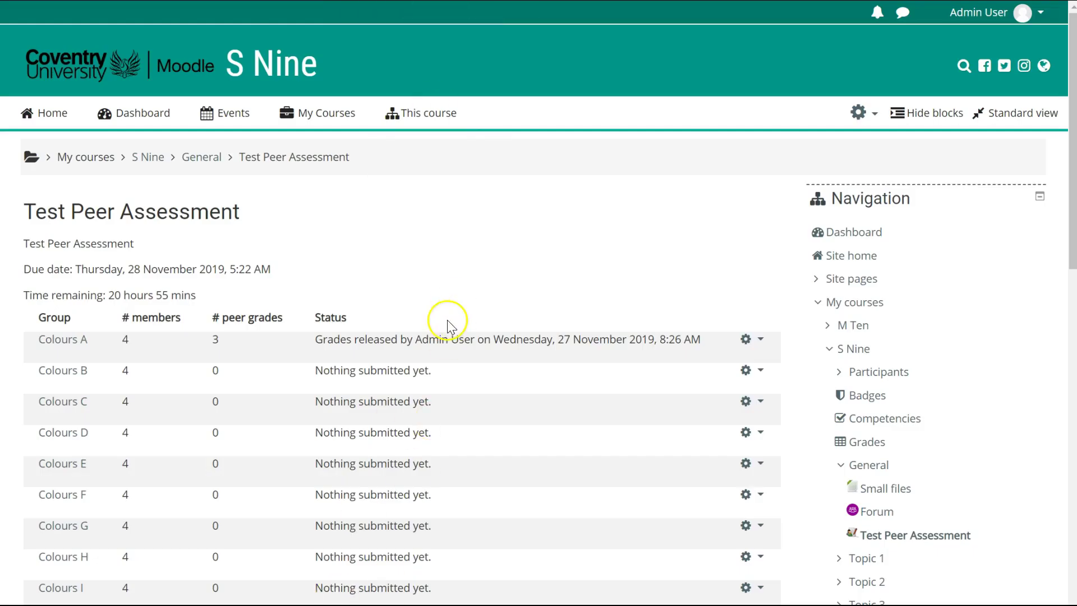
{"action": "scroll", "coordinate": [452, 204], "scroll_direction": "down", "scroll_amount": 5}
{"action": "scroll", "coordinate": [452, 204], "scroll_direction": "up", "scroll_amount": 5}
Export Colours A's grades as CSV and autofit Excel columns B to F.
{"action": "left_click", "coordinate": [759, 340]}
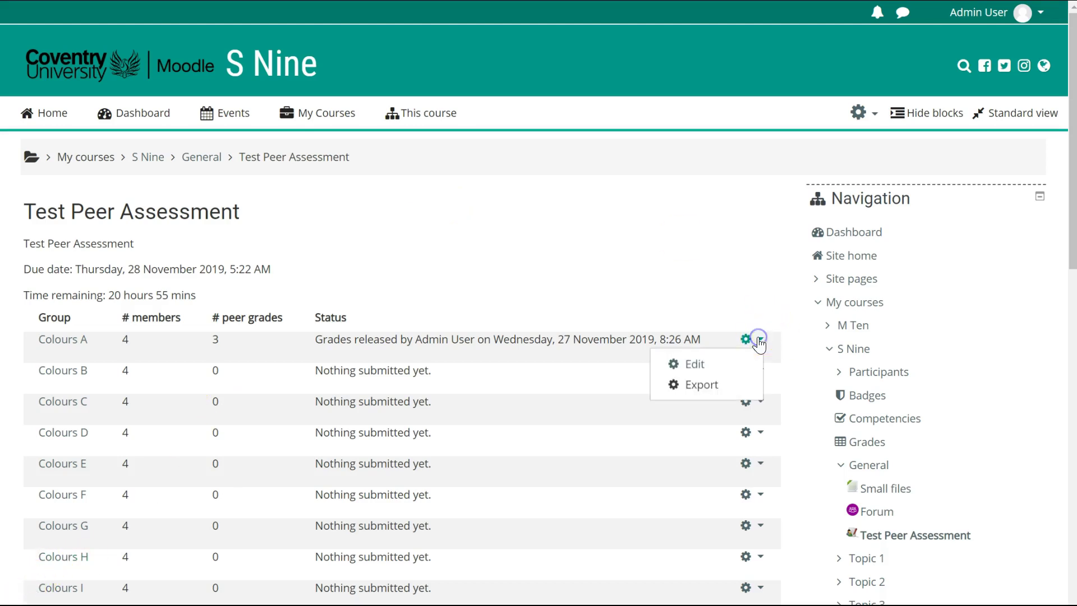
{"action": "left_click", "coordinate": [711, 386]}
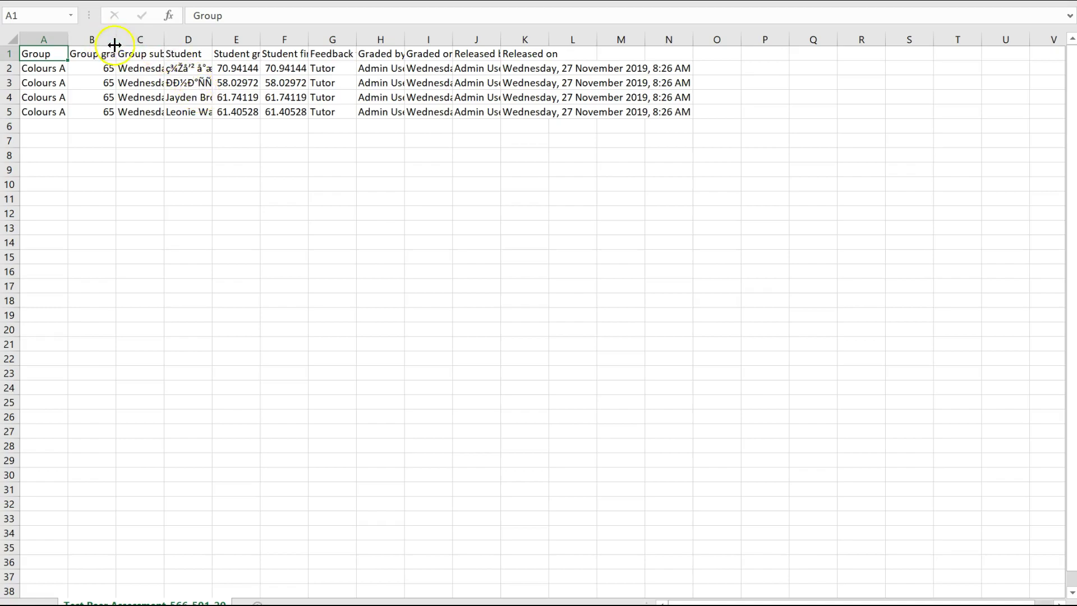
{"action": "double_click", "coordinate": [115, 39]}
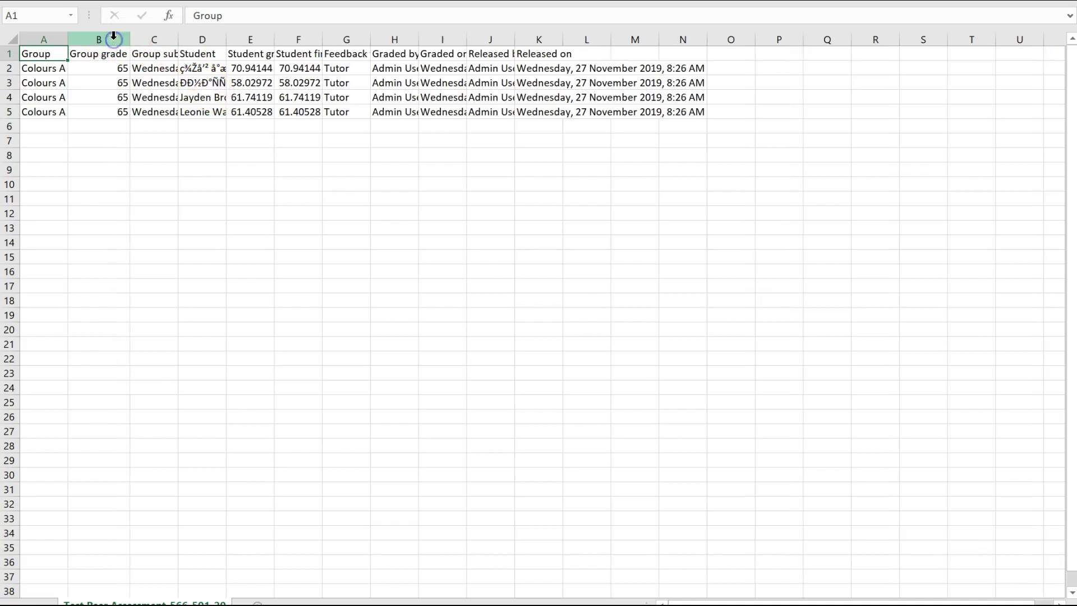
{"action": "double_click", "coordinate": [179, 38]}
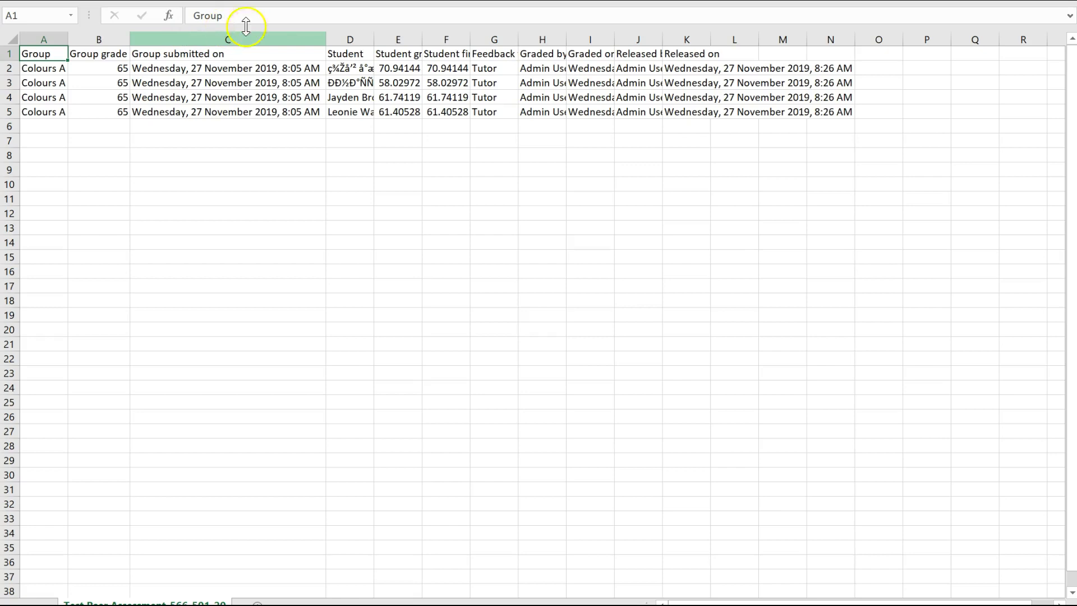
{"action": "double_click", "coordinate": [378, 40]}
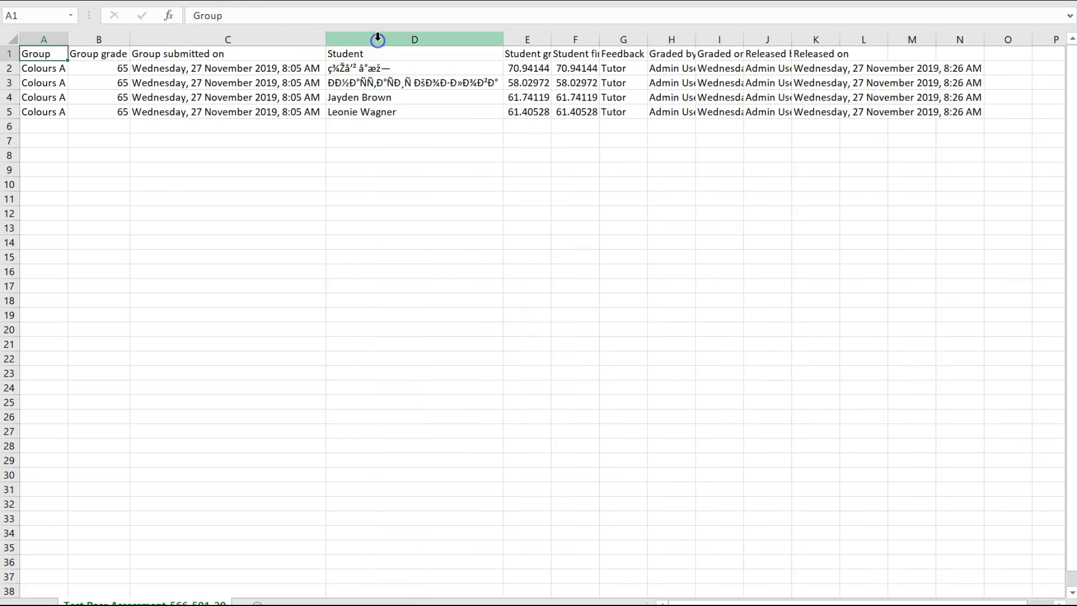
{"action": "double_click", "coordinate": [550, 39]}
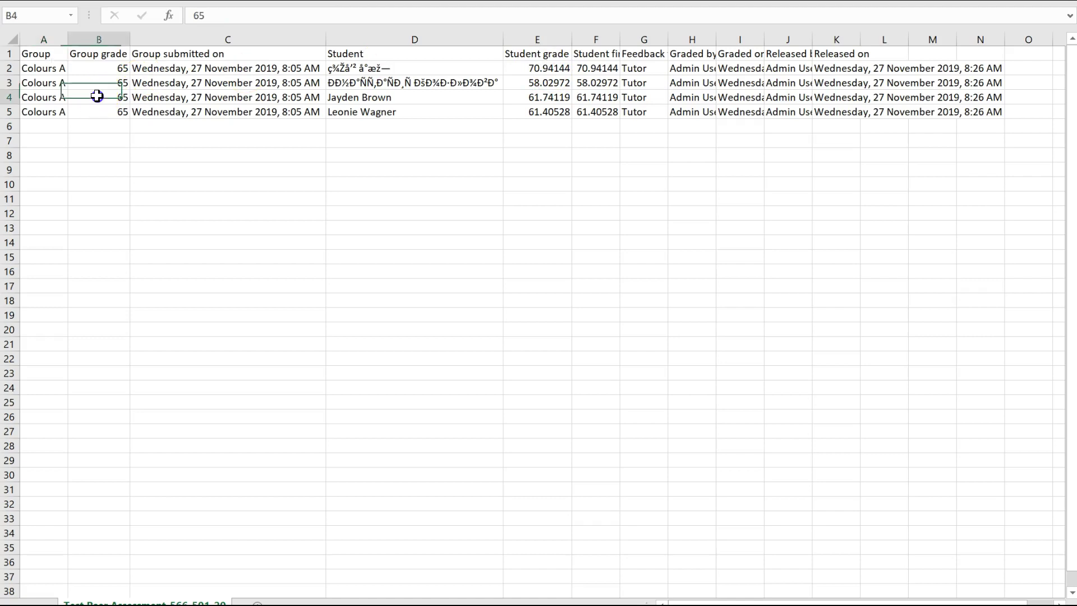
{"action": "left_click", "coordinate": [560, 82]}
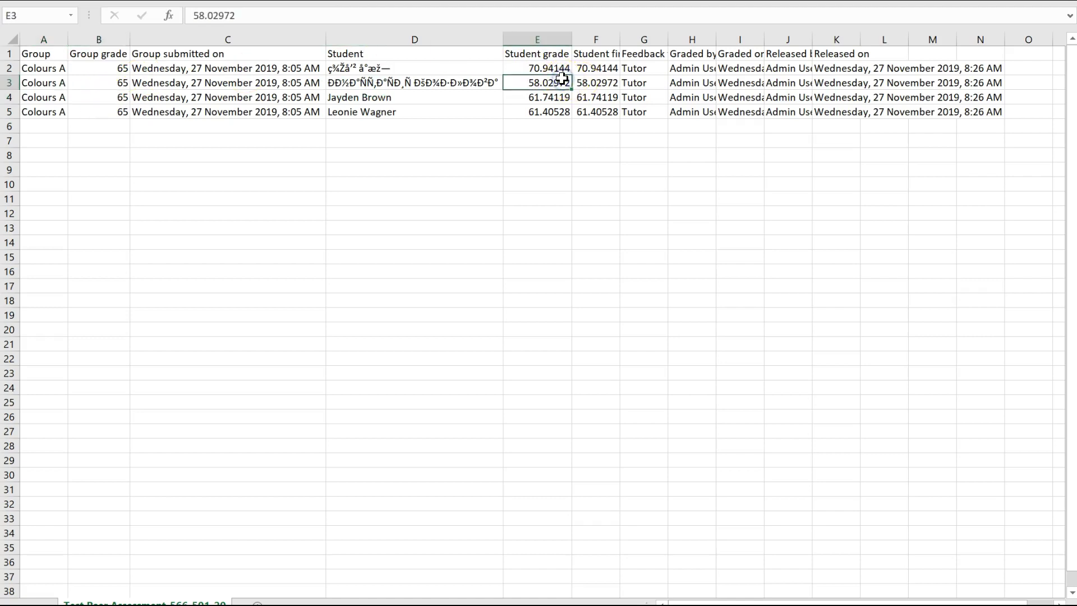
{"action": "key", "text": "Up"}
{"action": "key", "text": "Up"}
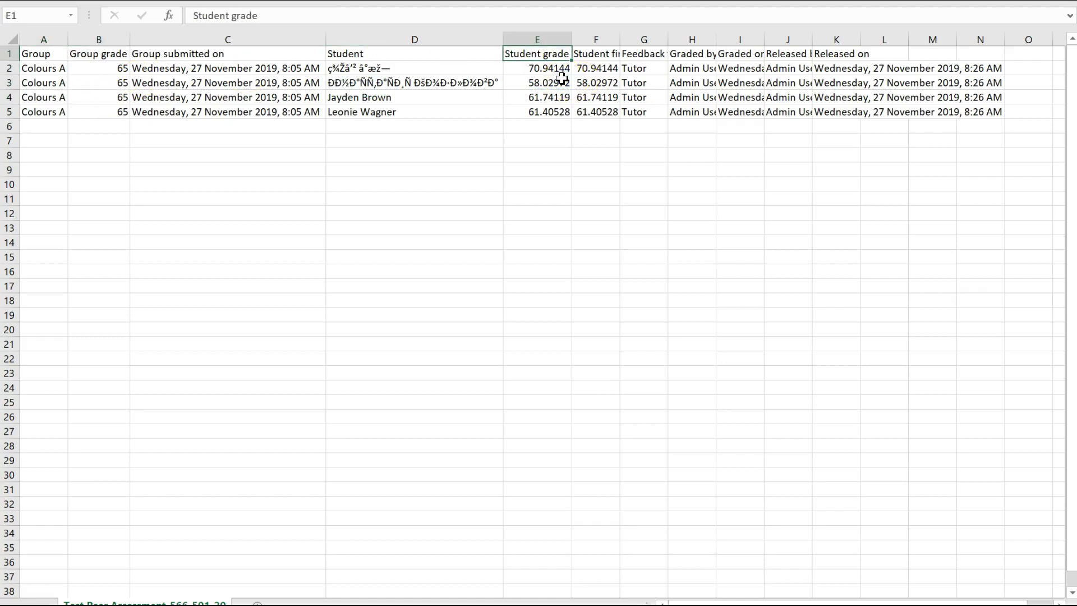
{"action": "double_click", "coordinate": [620, 39]}
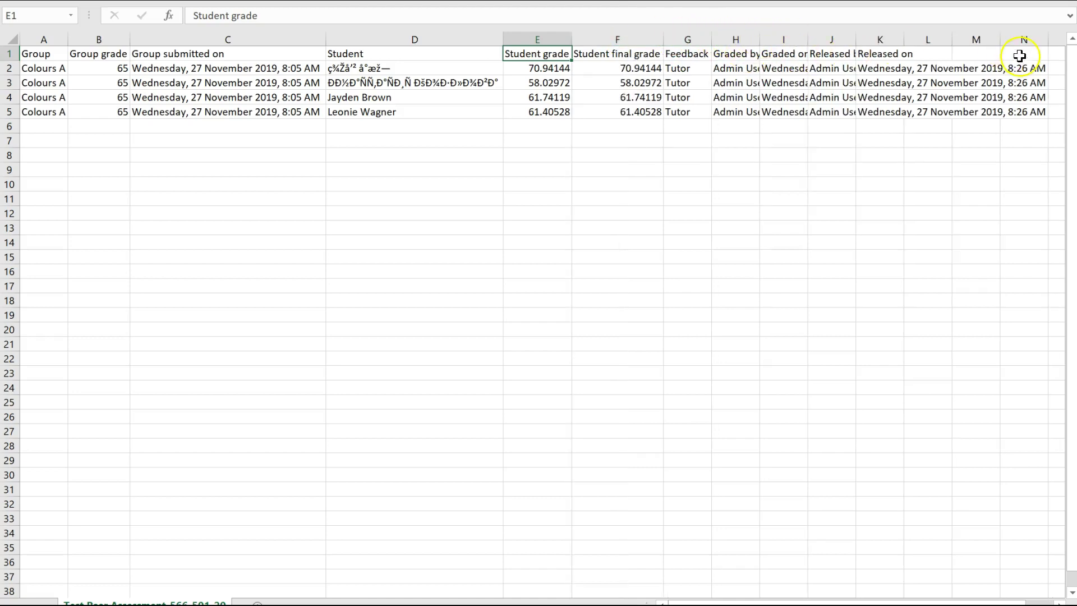
{"action": "left_click", "coordinate": [931, 87]}
Switch back to the browser and return to the top of the Test Peer Assessment group list.
{"action": "key", "text": "super+Tab"}
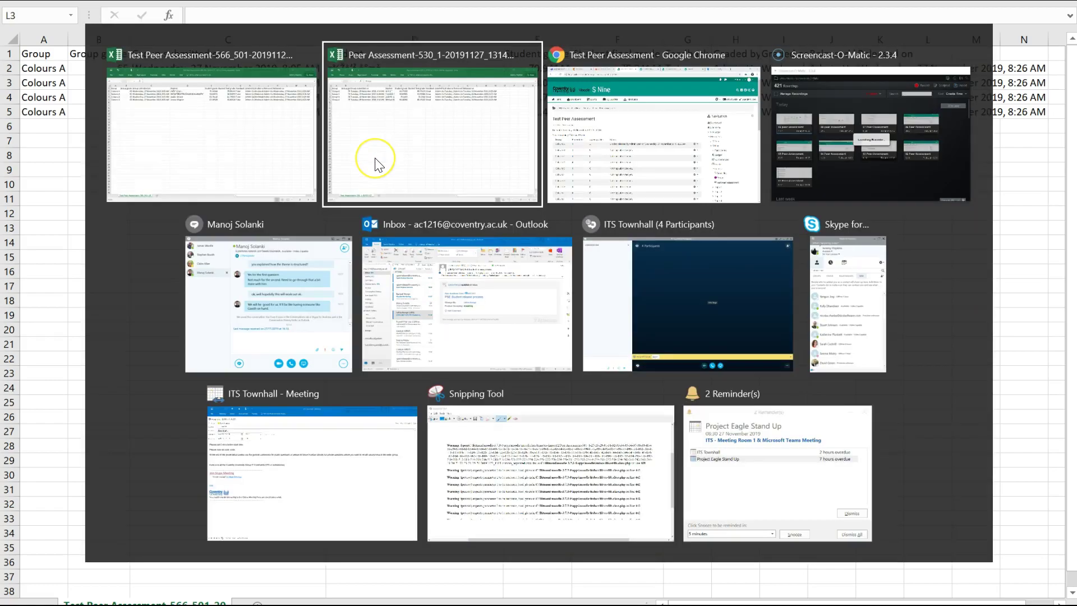
{"action": "key", "text": "Right"}
{"action": "key", "text": "Return"}
{"action": "scroll", "coordinate": [375, 163], "scroll_direction": "down", "scroll_amount": 15}
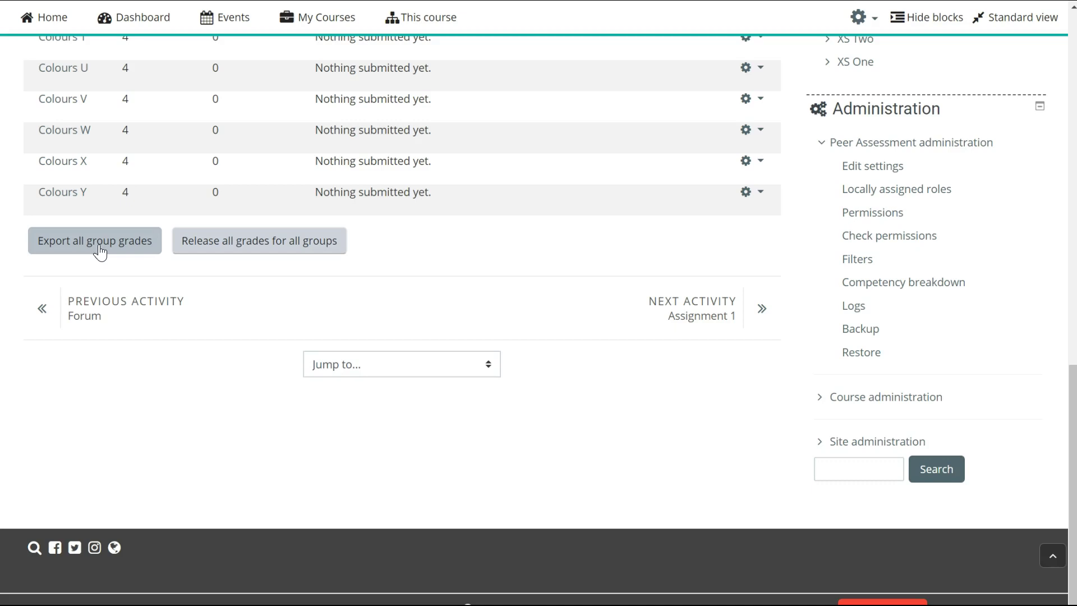
{"action": "scroll", "coordinate": [100, 253], "scroll_direction": "up", "scroll_amount": 15}
{"action": "left_click", "coordinate": [39, 216]}
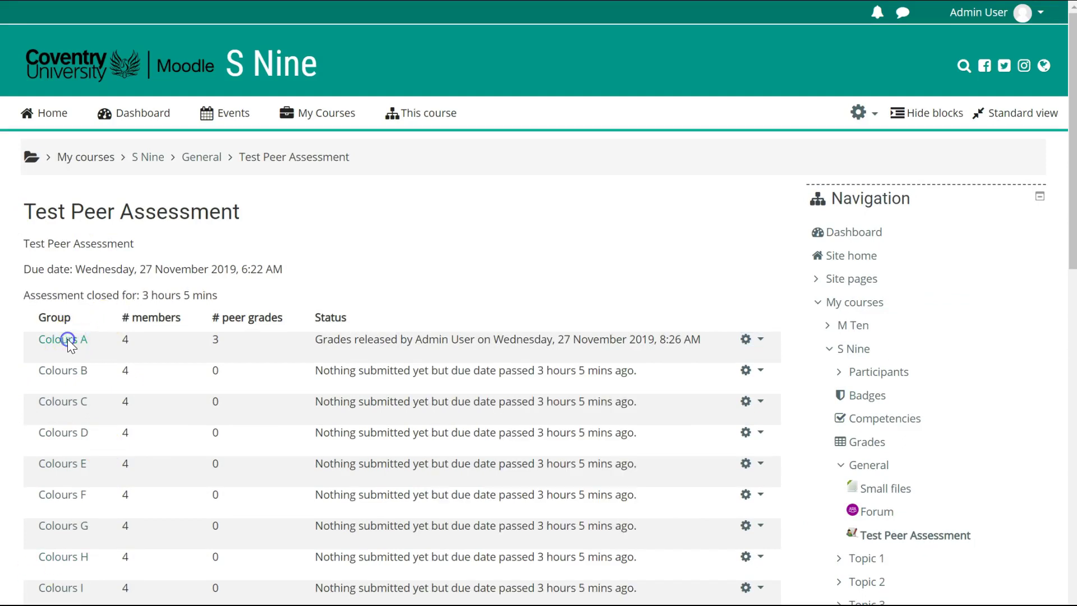
Reopen Colours A's Tutor grading to check weighted grades 61.74, 61.41, 58.03, 70.94, leaving Revised grades blank.
{"action": "left_click", "coordinate": [67, 341]}
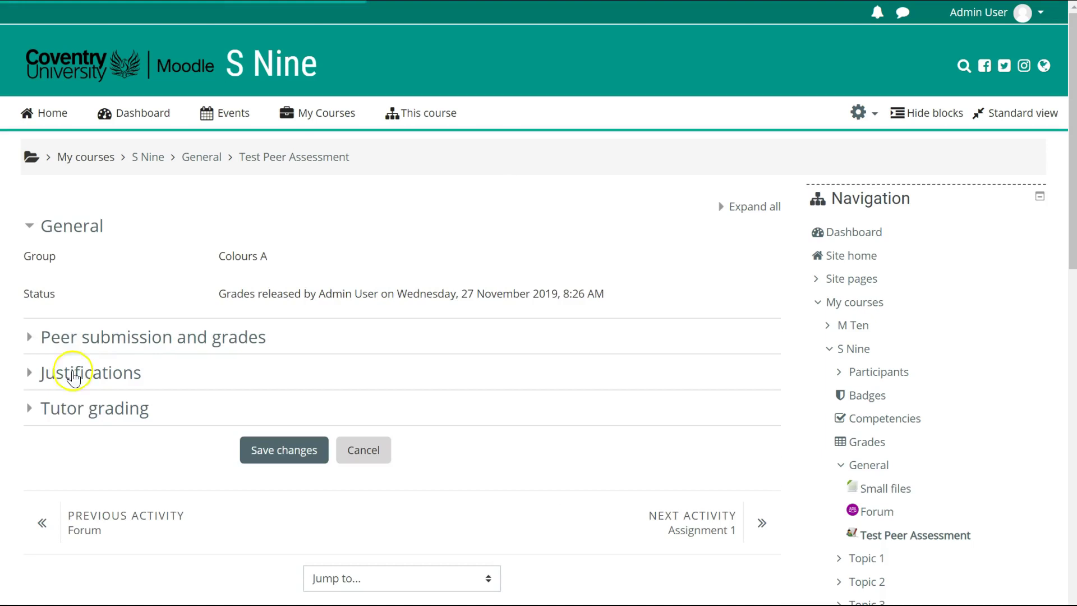
{"action": "left_click", "coordinate": [76, 410]}
{"action": "scroll", "coordinate": [497, 211], "scroll_direction": "down", "scroll_amount": 6}
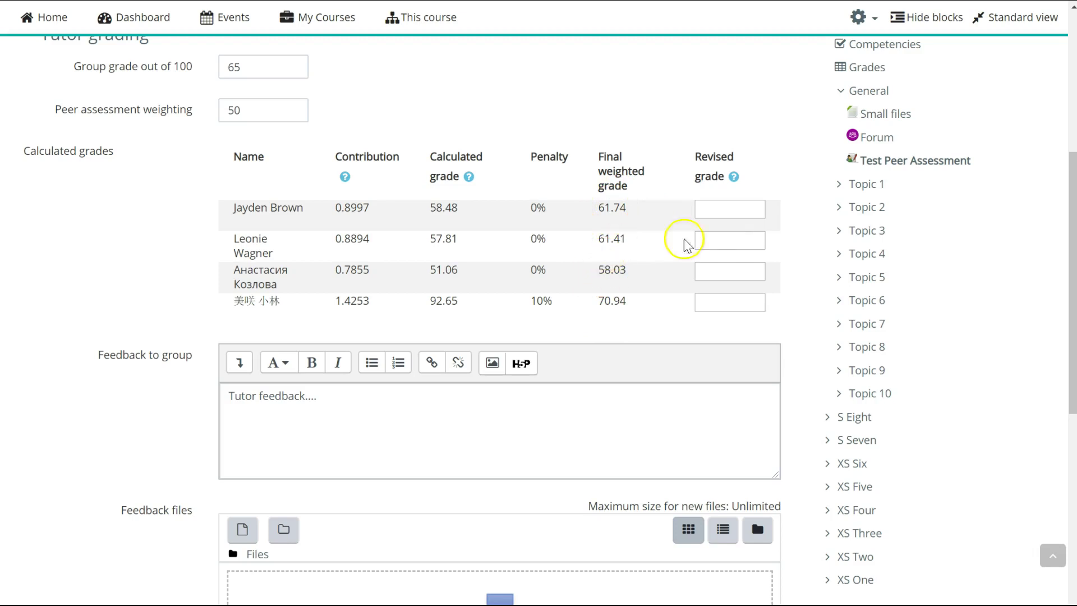
{"action": "left_click", "coordinate": [732, 242]}
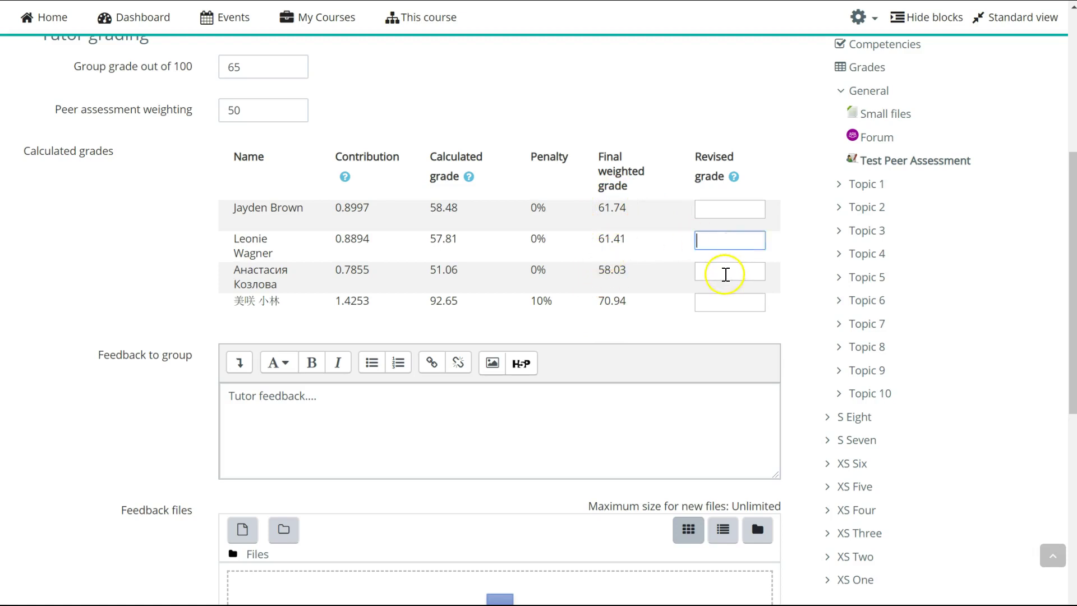
{"action": "left_click", "coordinate": [727, 271]}
{"action": "left_click", "coordinate": [732, 243]}
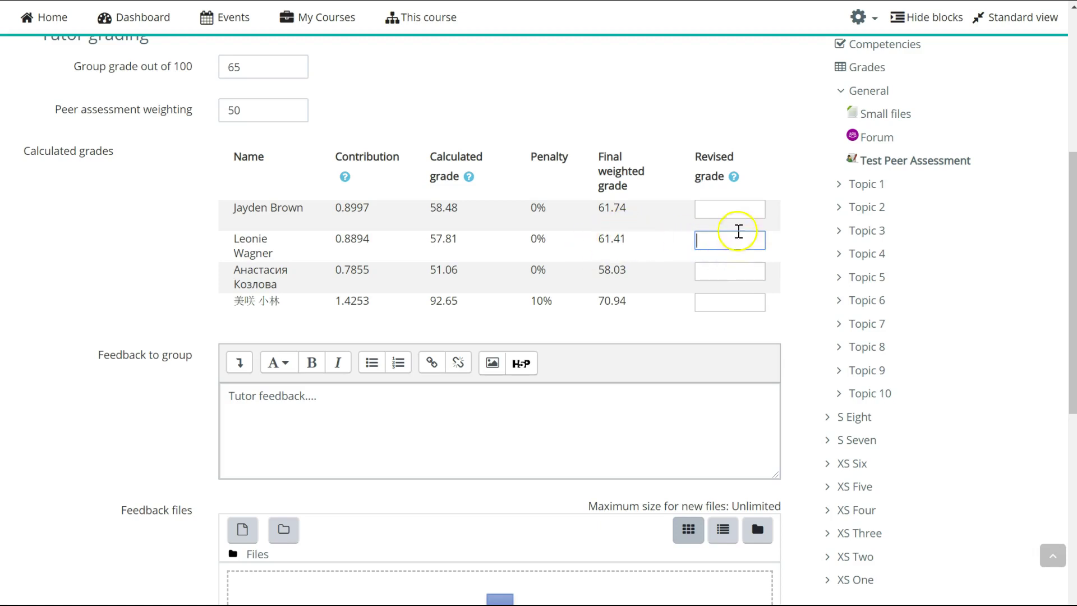
{"action": "left_click", "coordinate": [666, 159]}
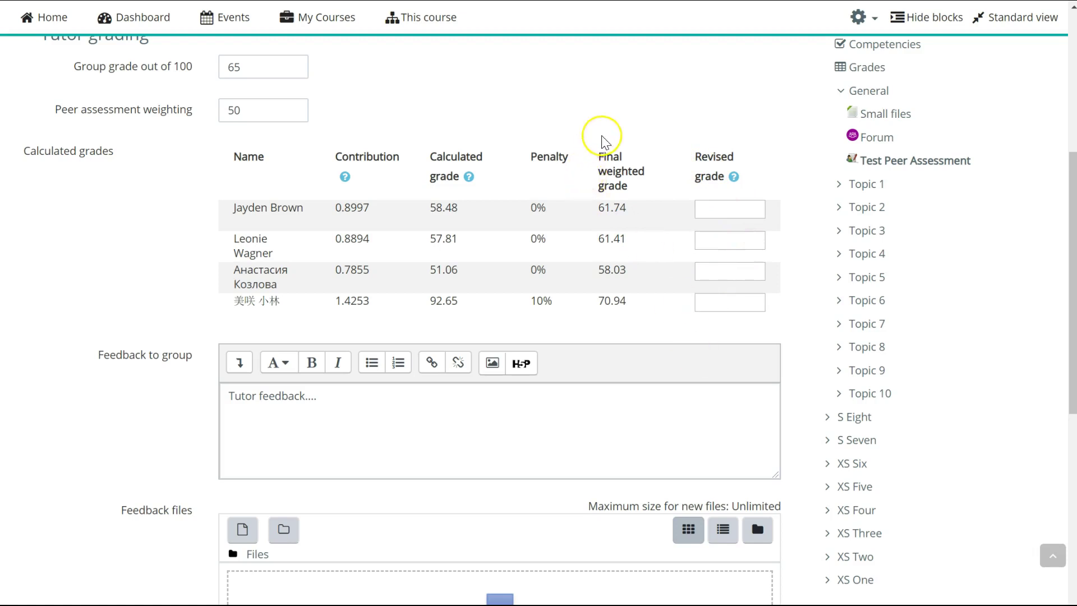